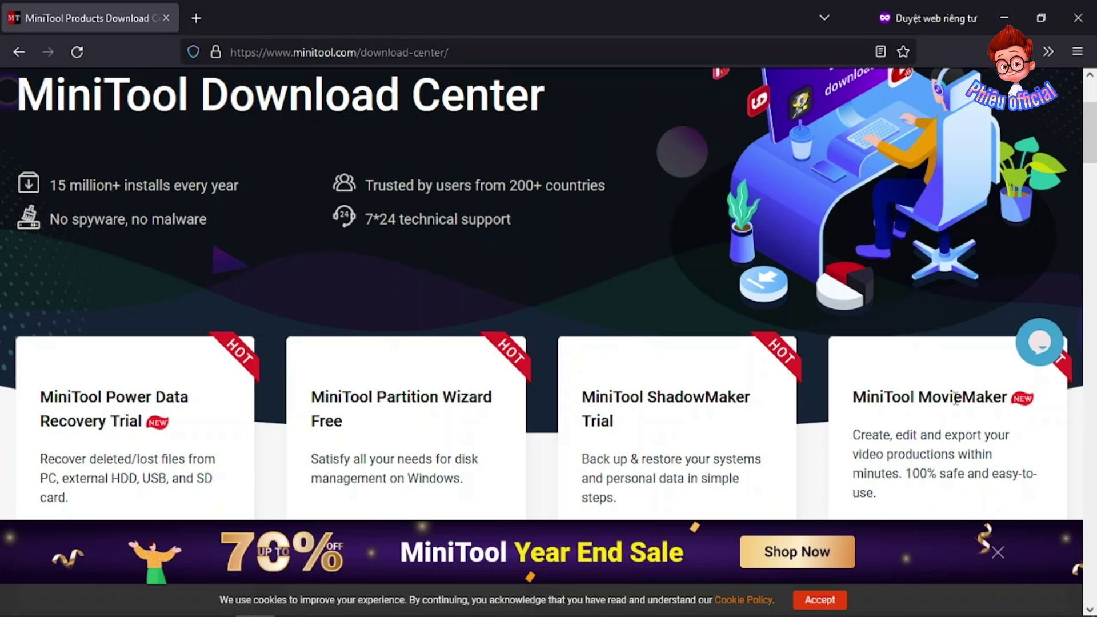
Download the free MiniTool MovieMaker installer from the download center and run mmm-setup.exe.
scroll(964, 430, "down", 2)
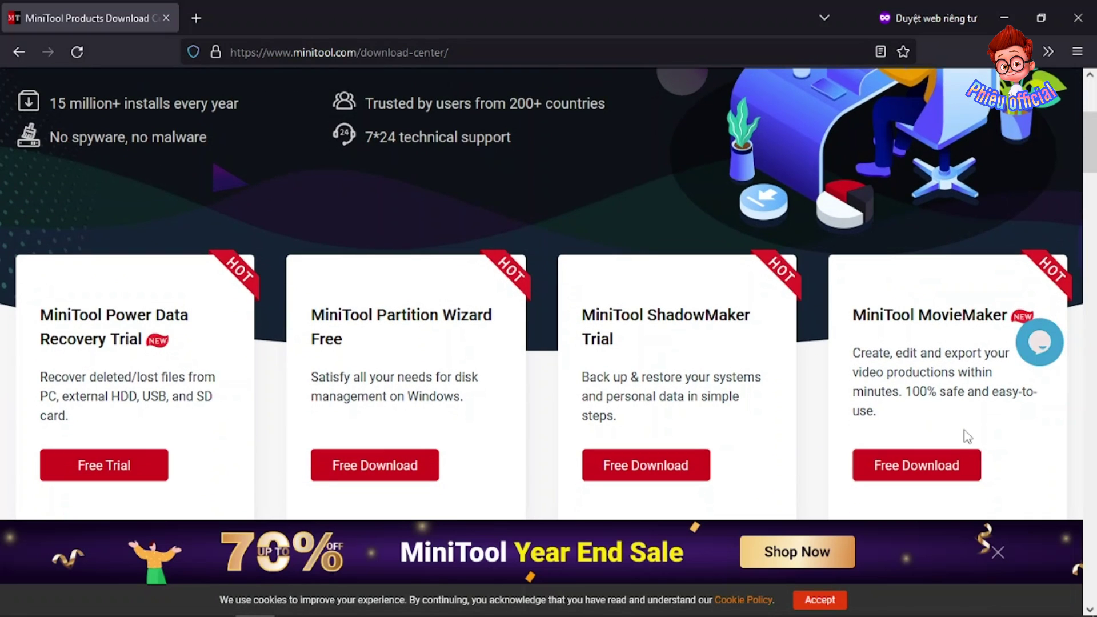
left_click(921, 472)
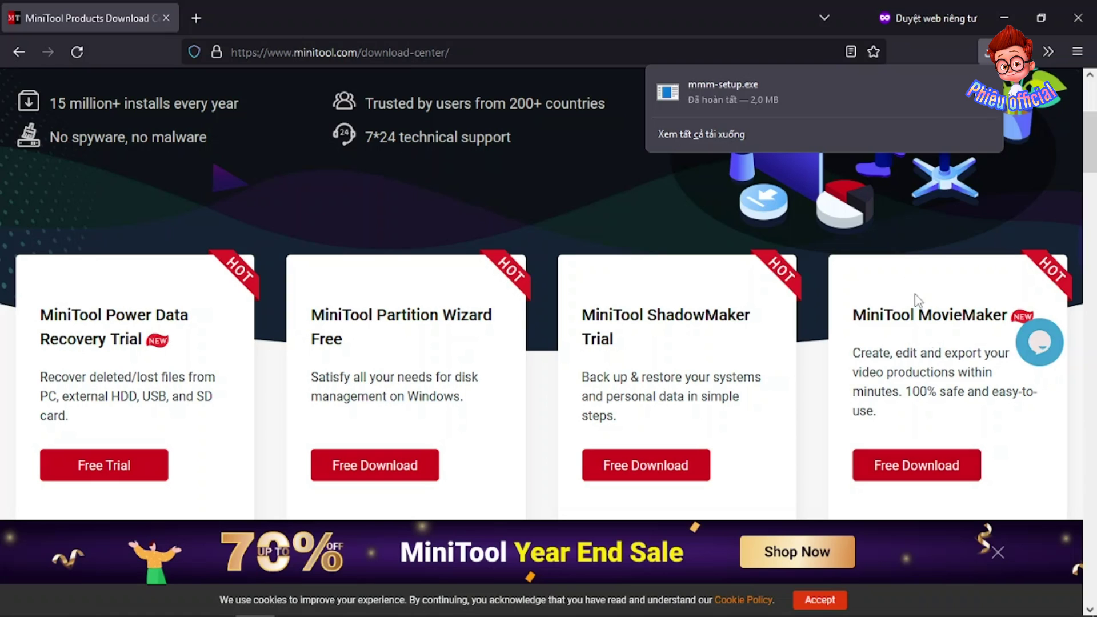
left_click(721, 102)
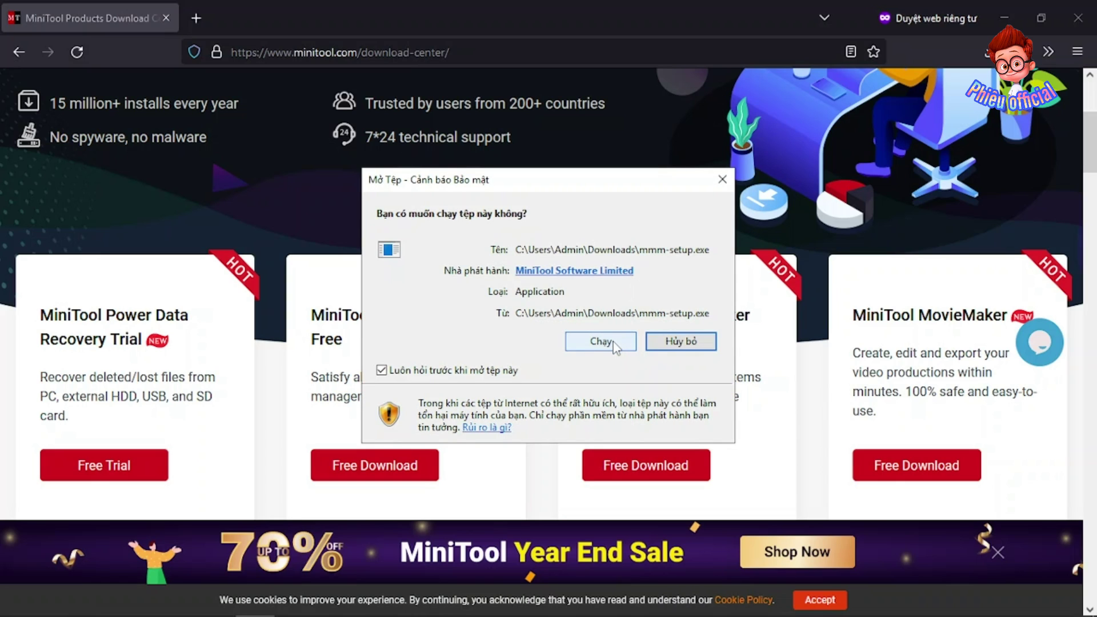
left_click(597, 342)
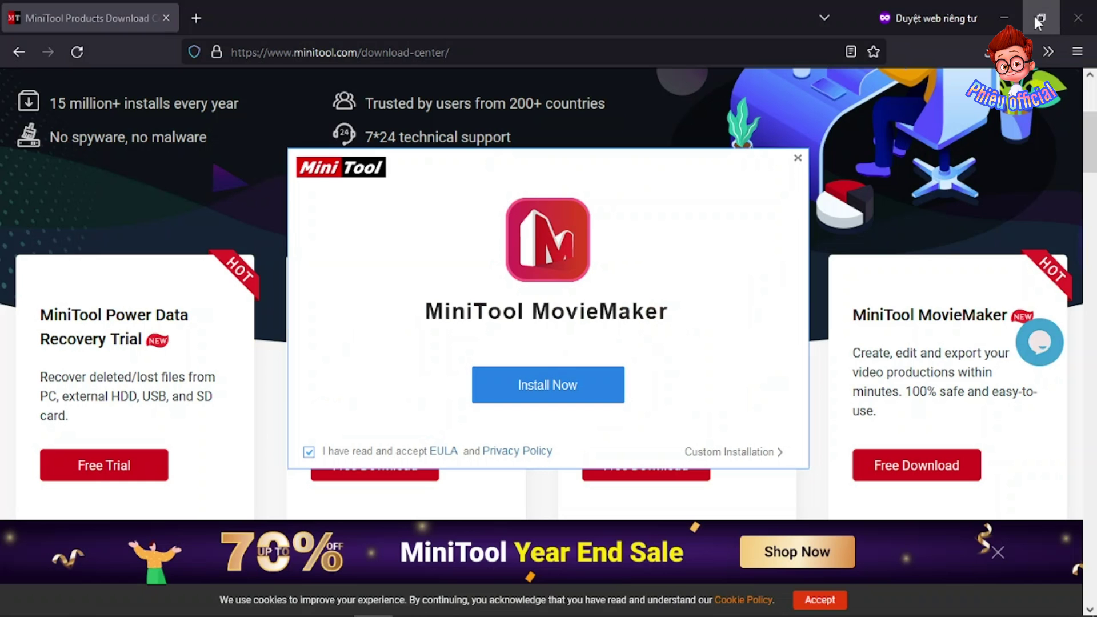
Minimize the browser, install MiniTool MovieMaker with the default settings and launch it.
left_click(1001, 9)
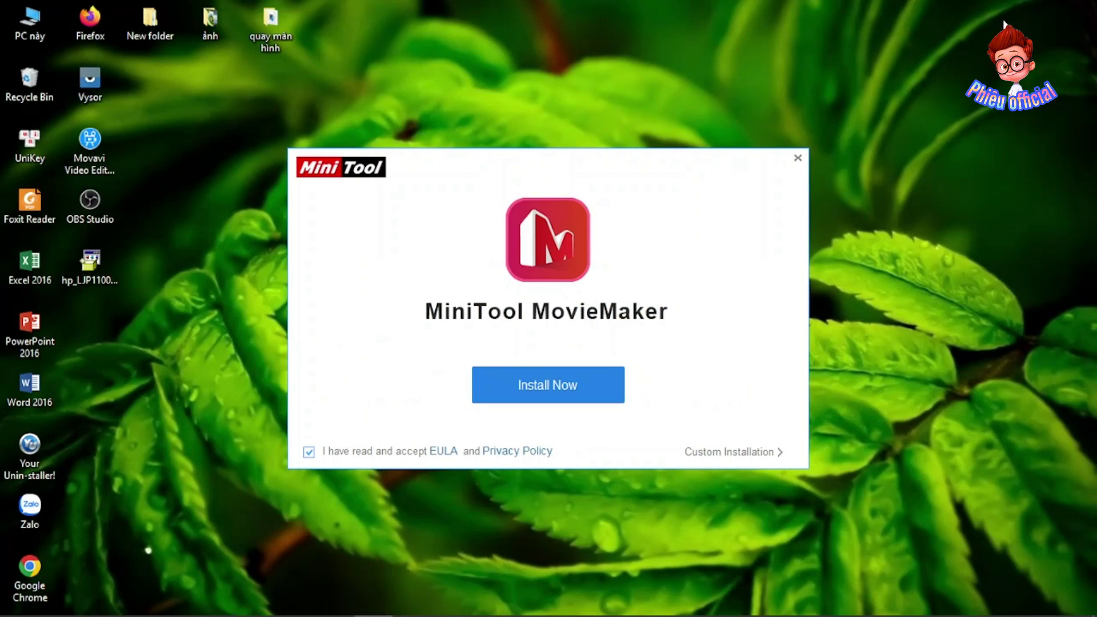
left_click(571, 393)
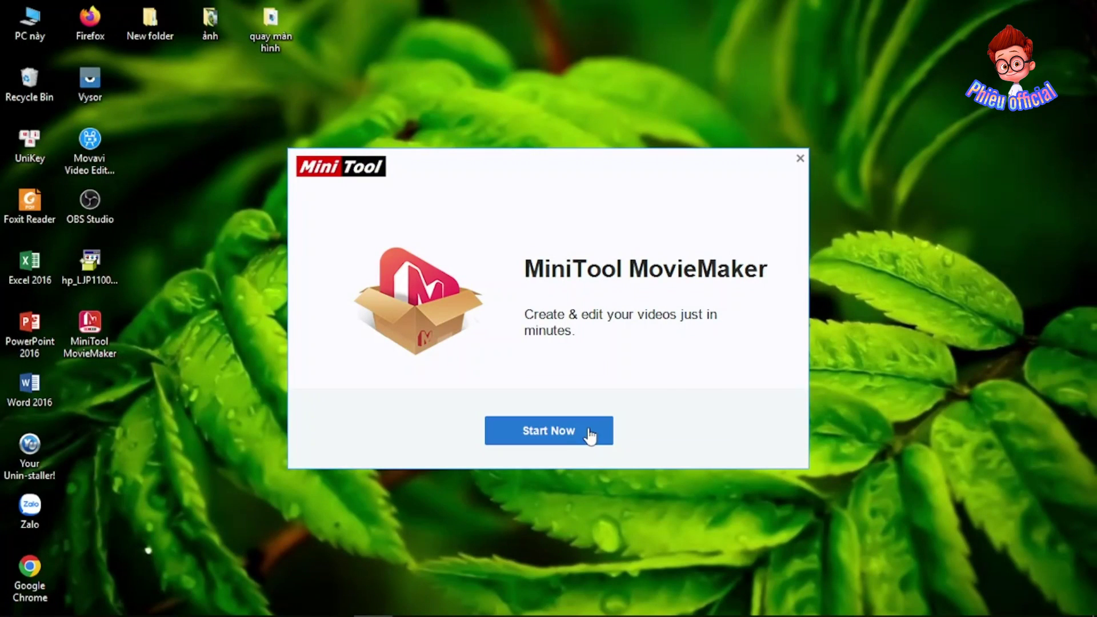
left_click(590, 435)
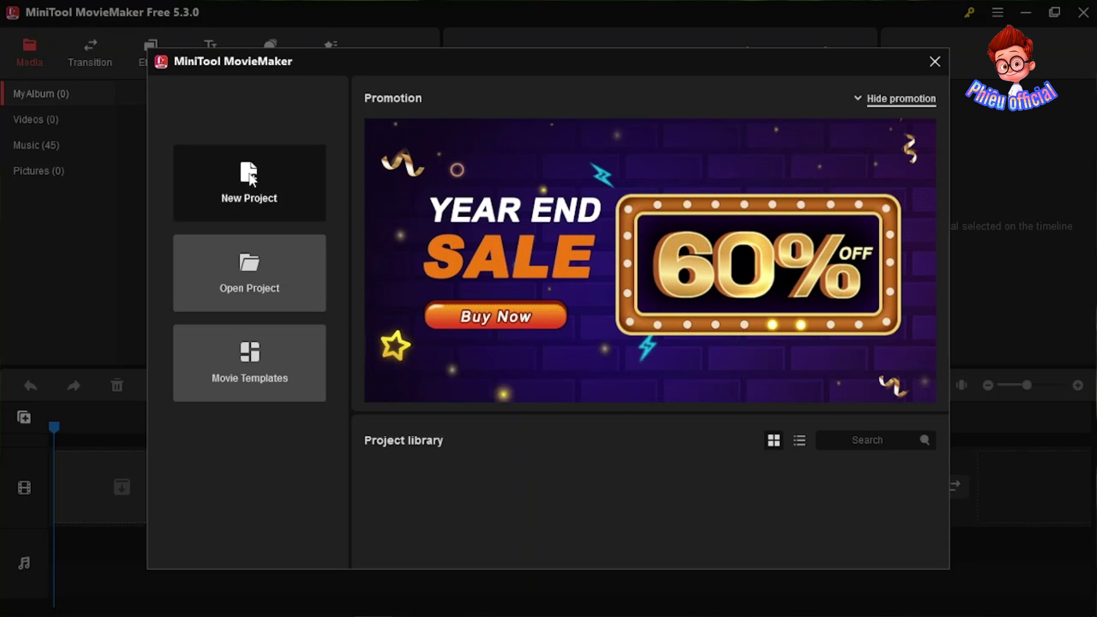
Start a new project and import the picture anh-phong-canh-viet-nam-4-1-1024x732 from the Desktop folder ảnh.
left_click(249, 274)
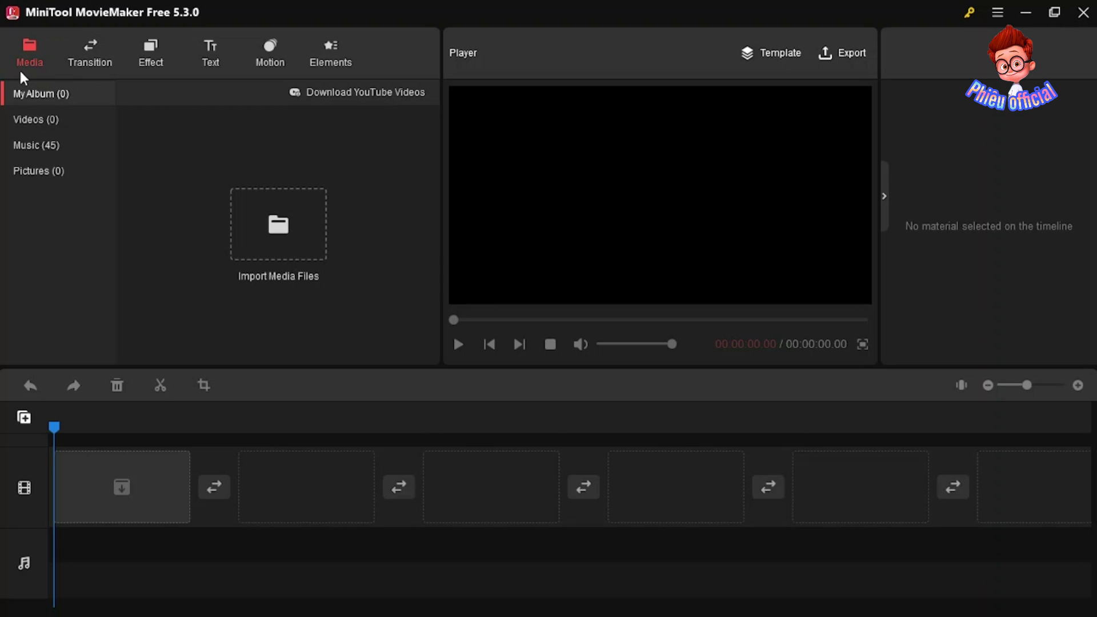
left_click(283, 225)
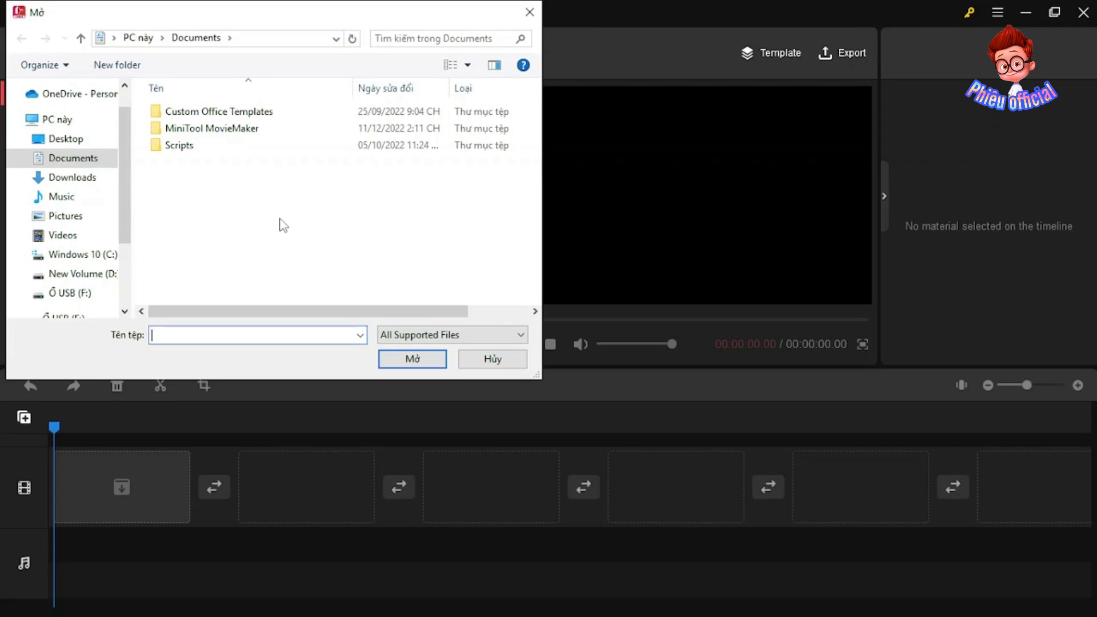
left_click(72, 138)
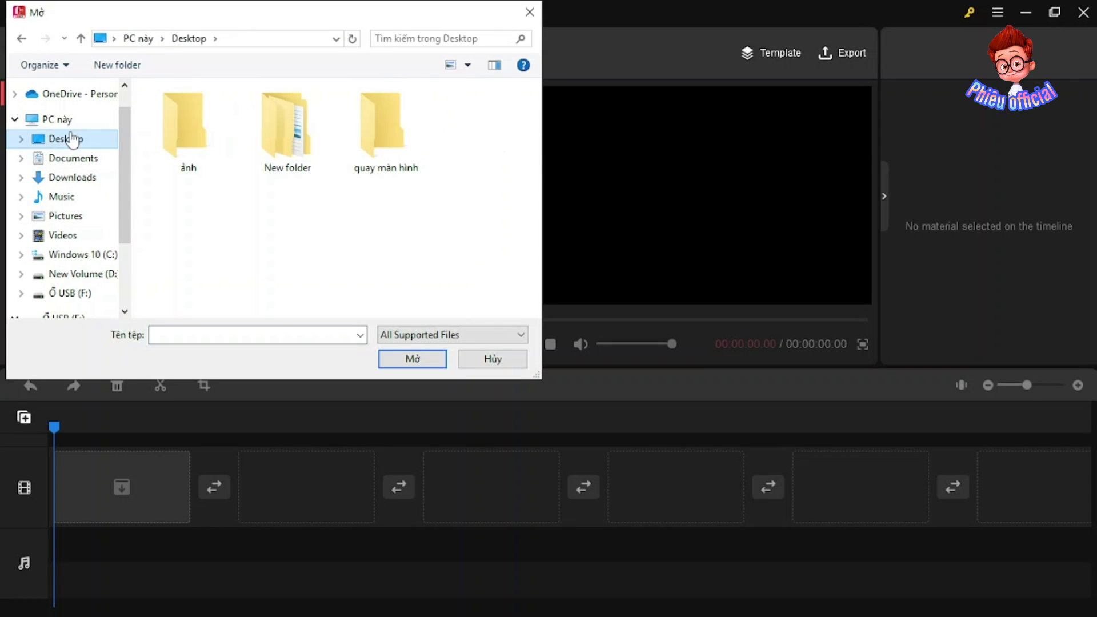
left_click(199, 132)
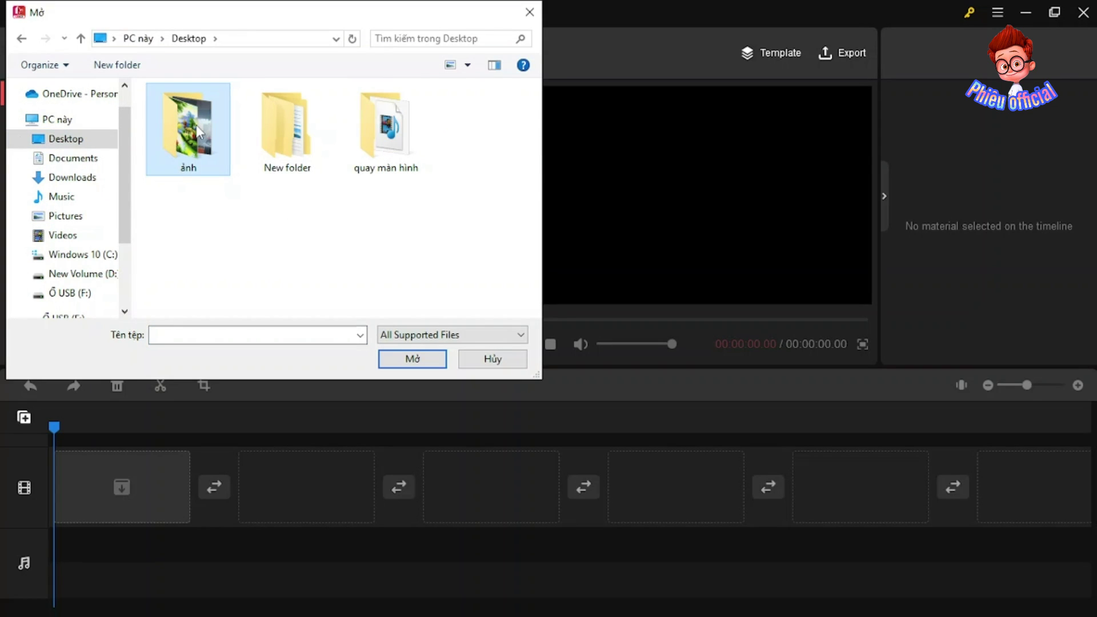
double_click(200, 132)
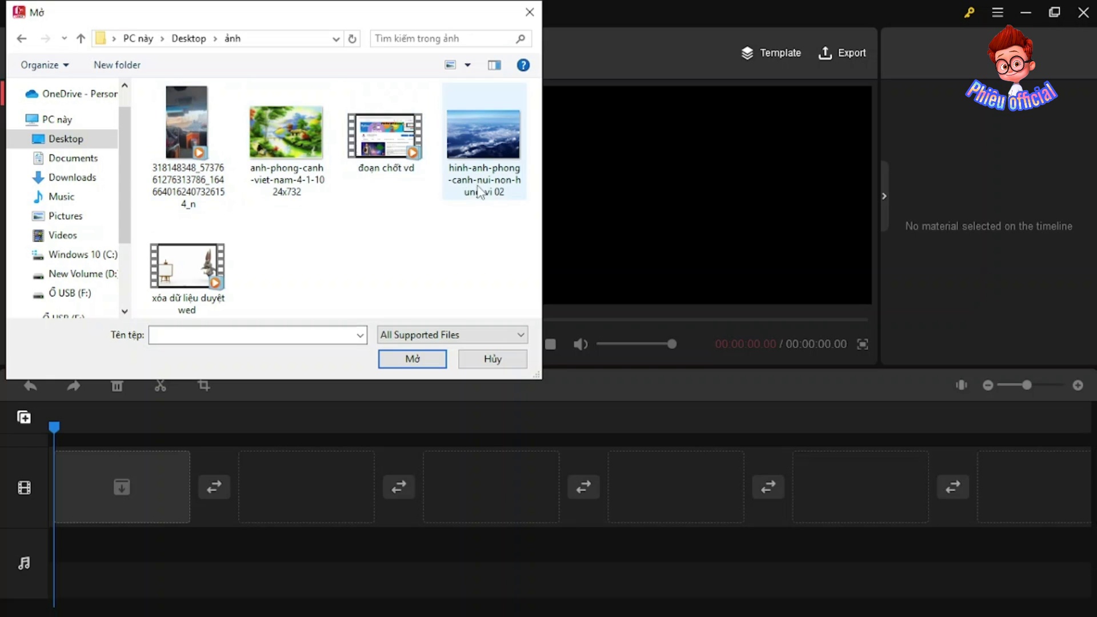
left_click(299, 149)
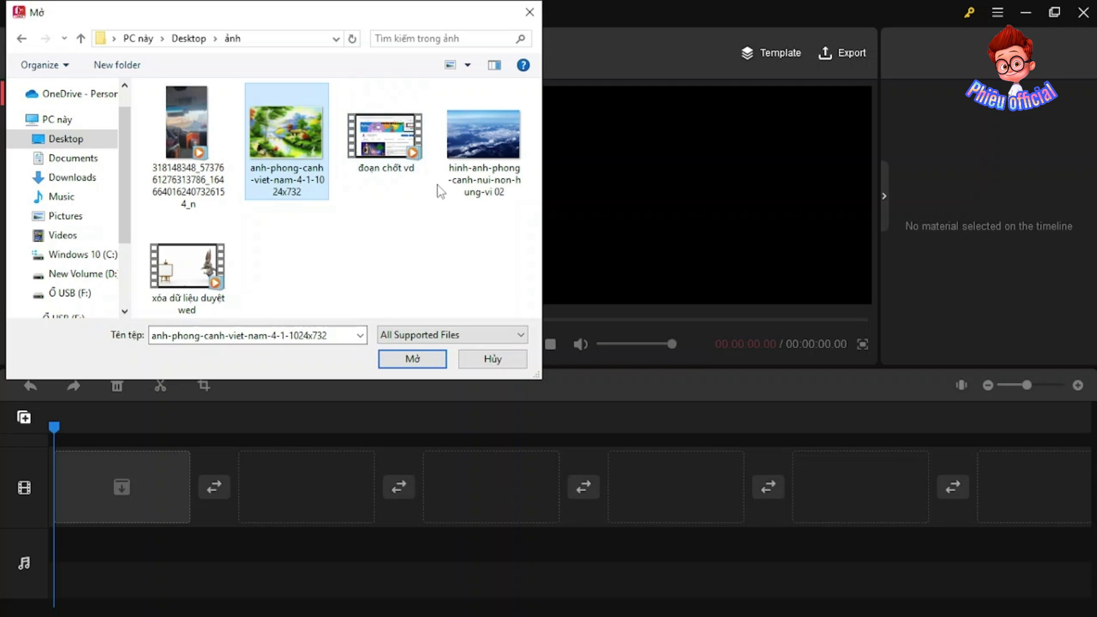
left_click(415, 361)
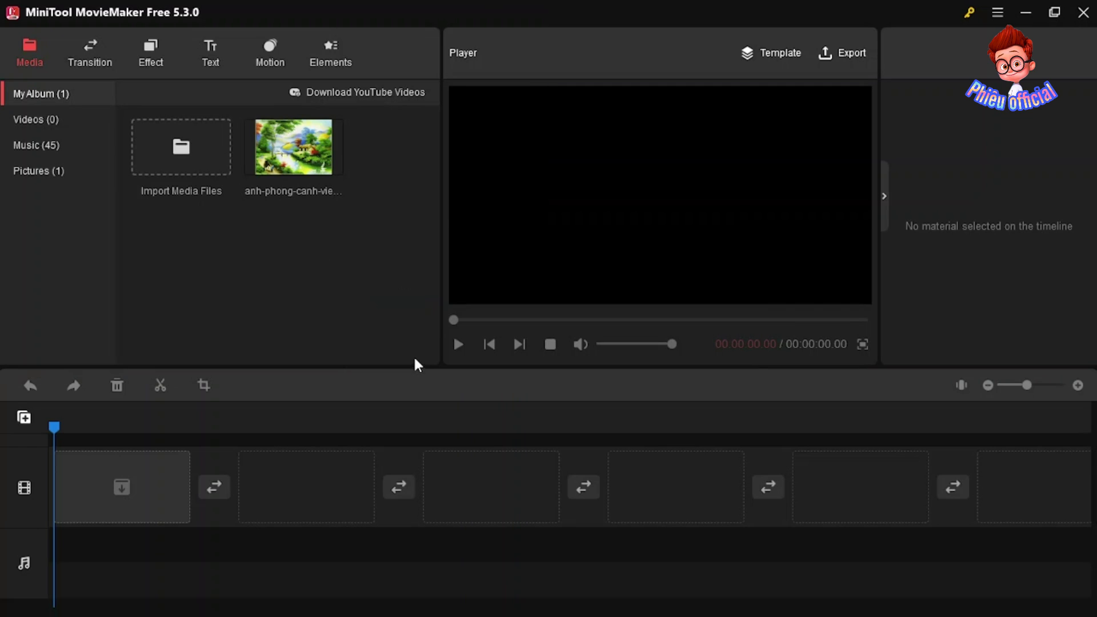
Import the picture hinh-anh-phong-canh-nui-non-hung-vi 02 into the album as well.
left_click(203, 139)
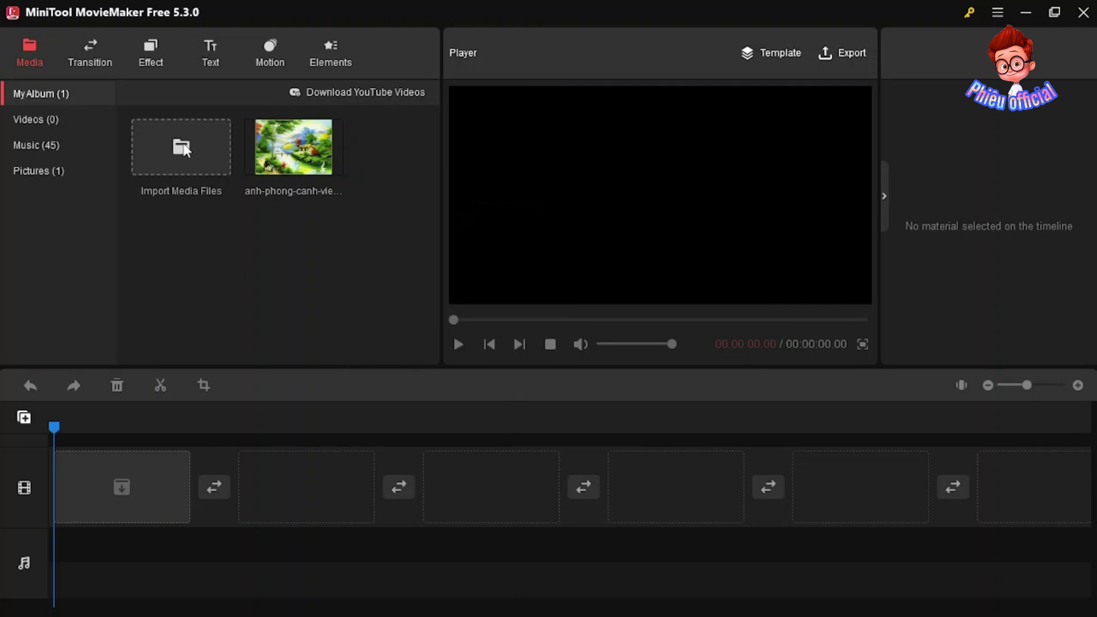
left_click(481, 145)
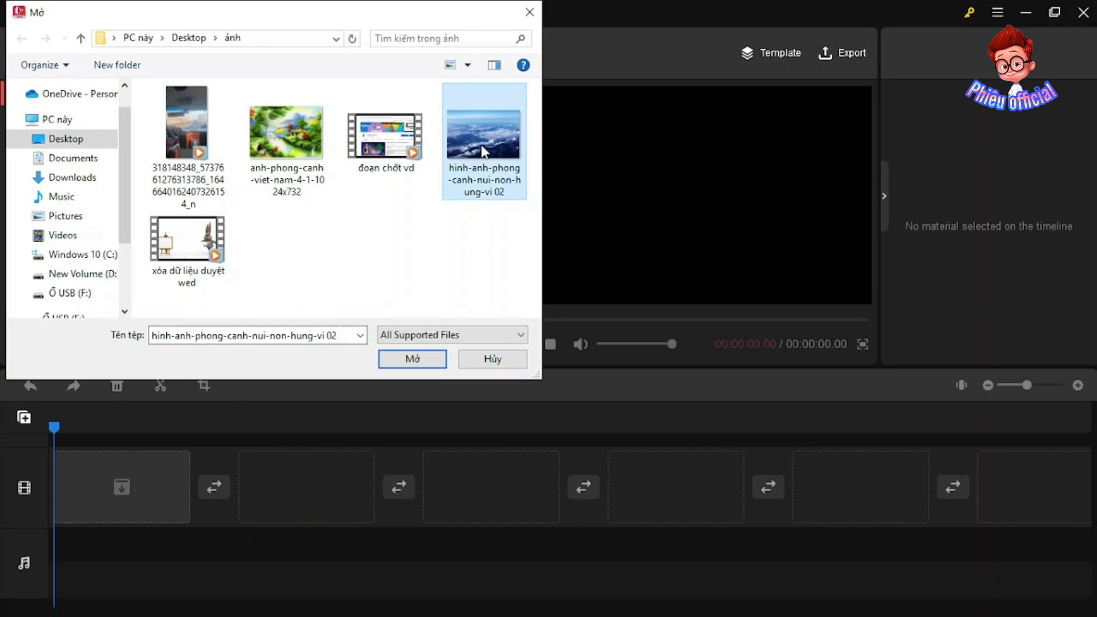
left_click(421, 363)
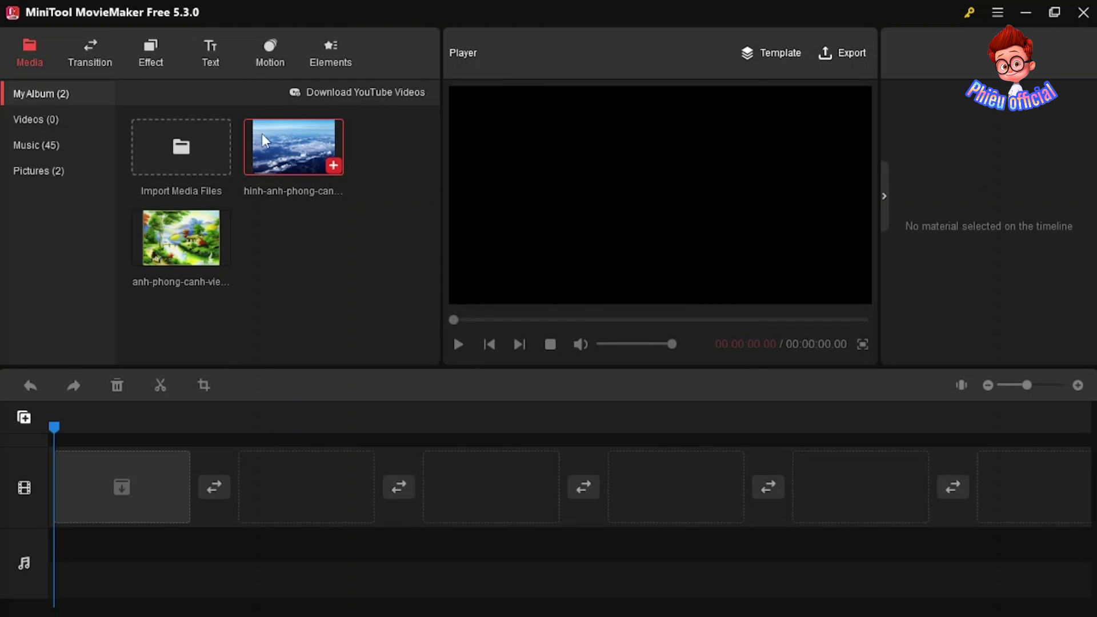
Place the painted village landscape first on the video track and the mountain cloudscape picture directly after it.
left_click(222, 258)
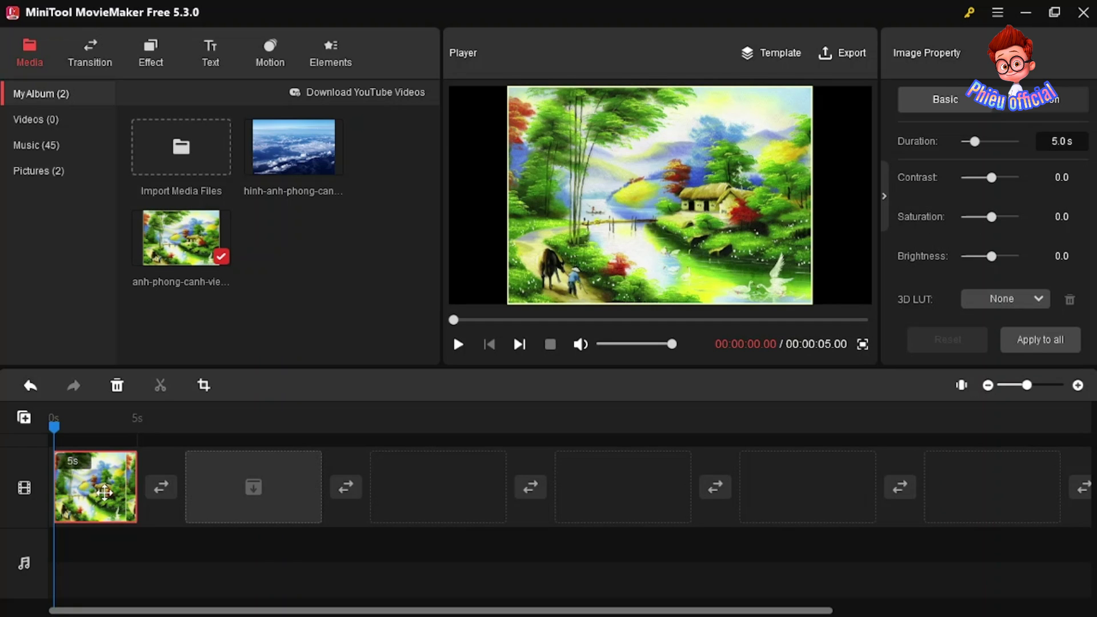
left_click(30, 385)
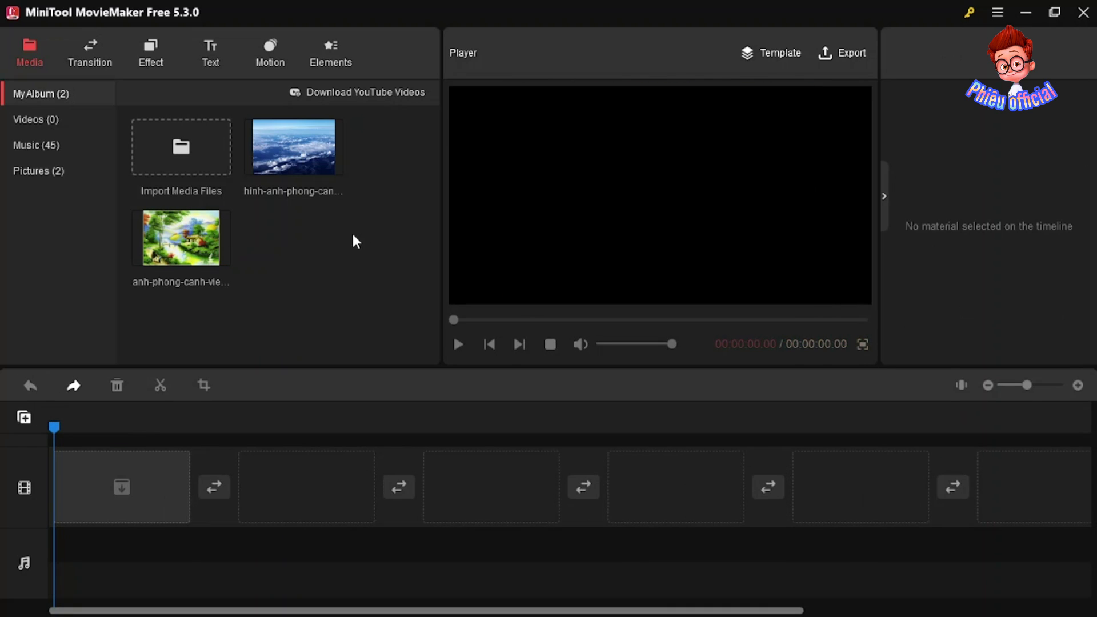
left_click_drag(186, 248, 132, 460)
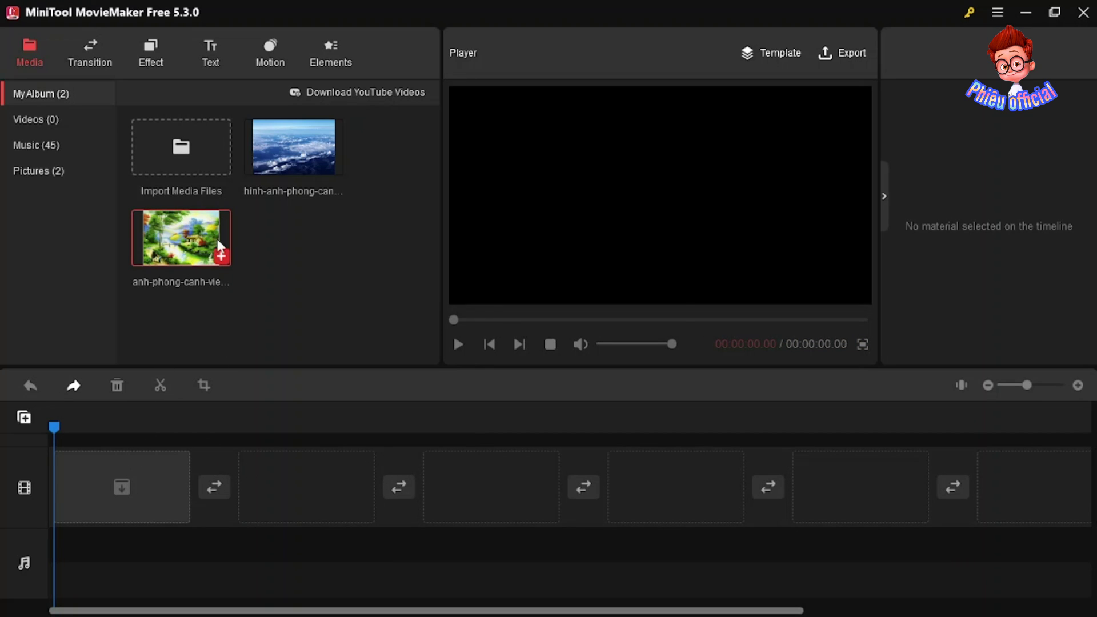
left_click_drag(203, 242, 144, 416)
left_click_drag(120, 474, 121, 476)
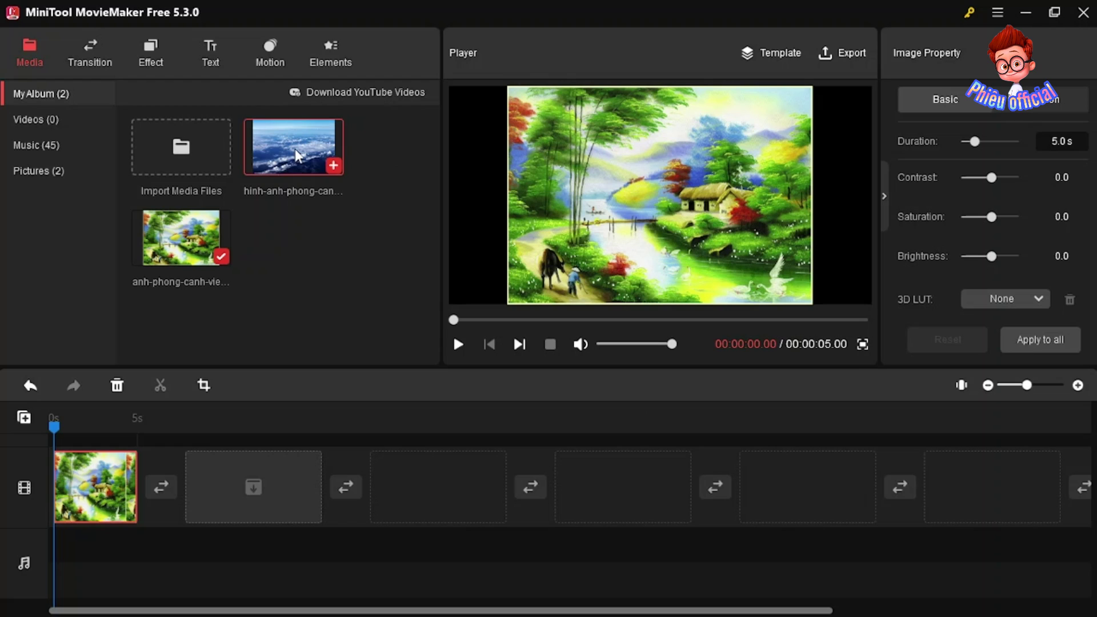
left_click_drag(309, 152, 244, 477)
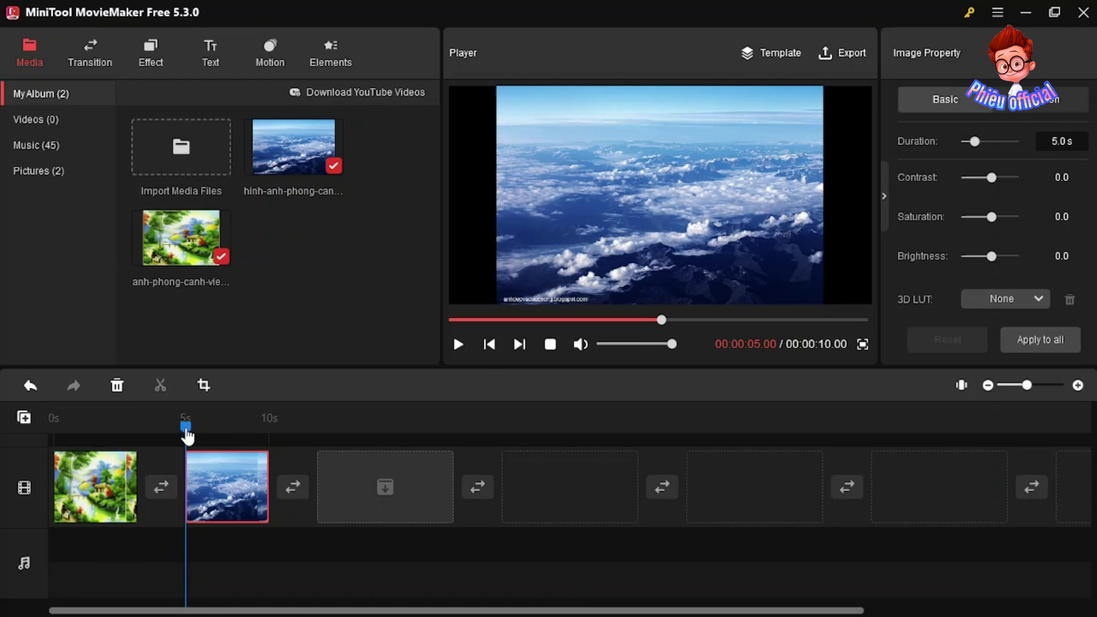
Play back the two-picture sequence from 00:00:01.00 to preview it.
mouse_move(188, 436)
left_mouse_down()
mouse_move(54, 435)
mouse_move(71, 434)
left_mouse_up()
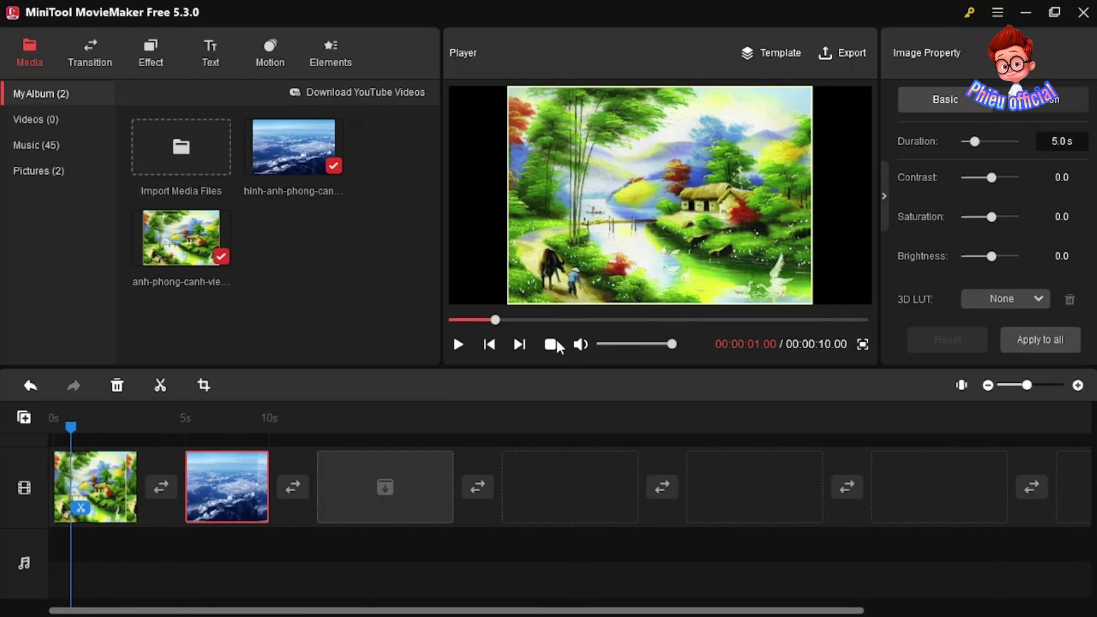
left_click(457, 344)
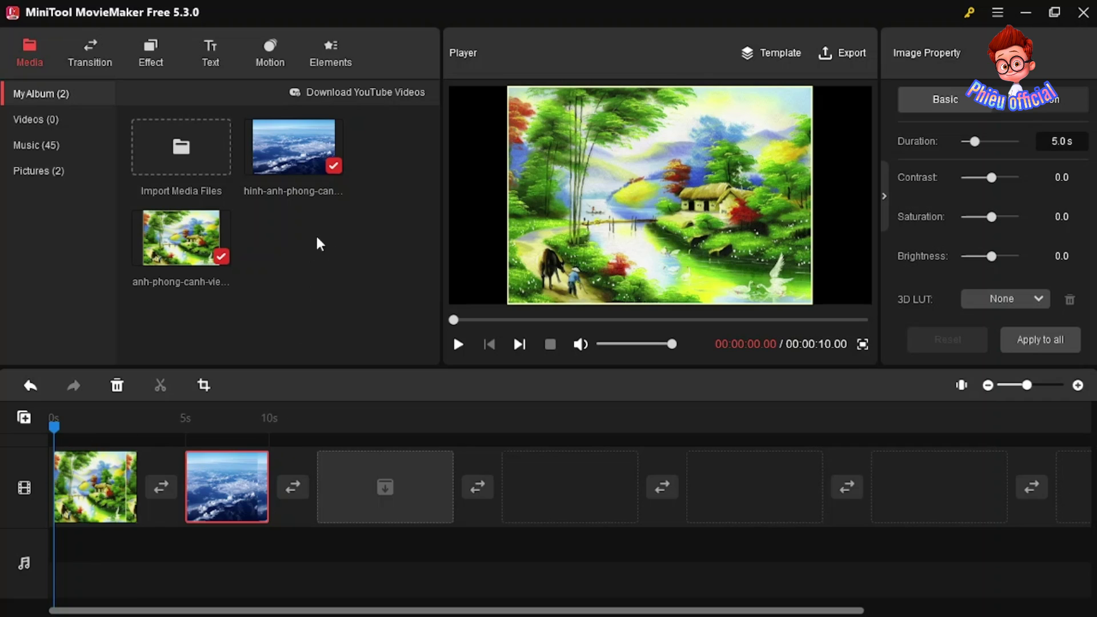
Apply the Pinwheel transition between the two pictures on the video track.
left_click(96, 56)
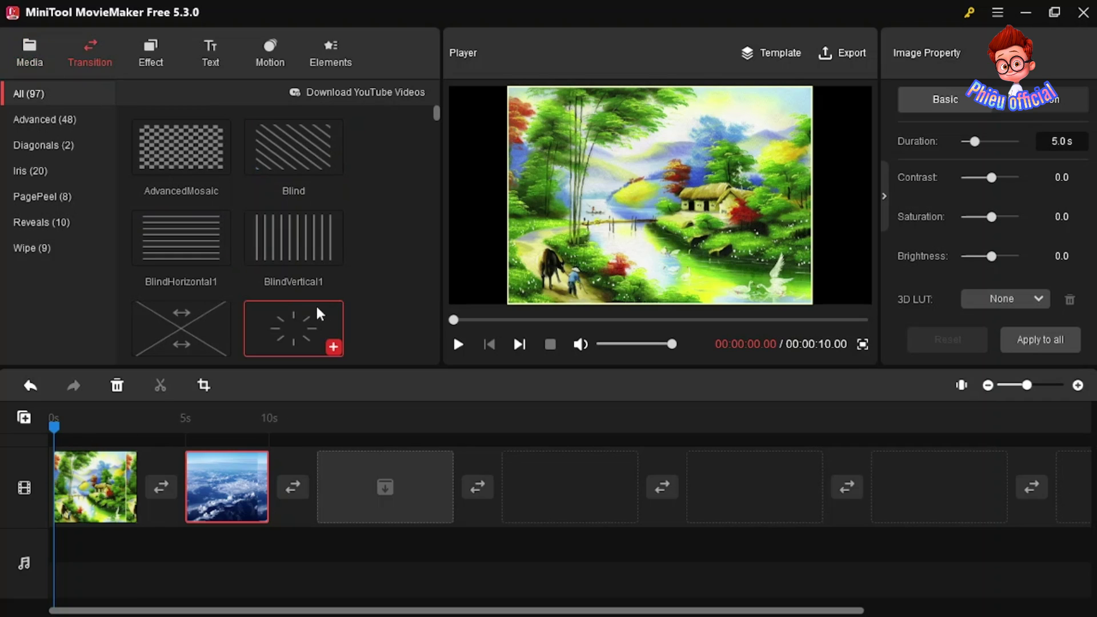
scroll(300, 271, "down", 1)
scroll(228, 280, "down", 6)
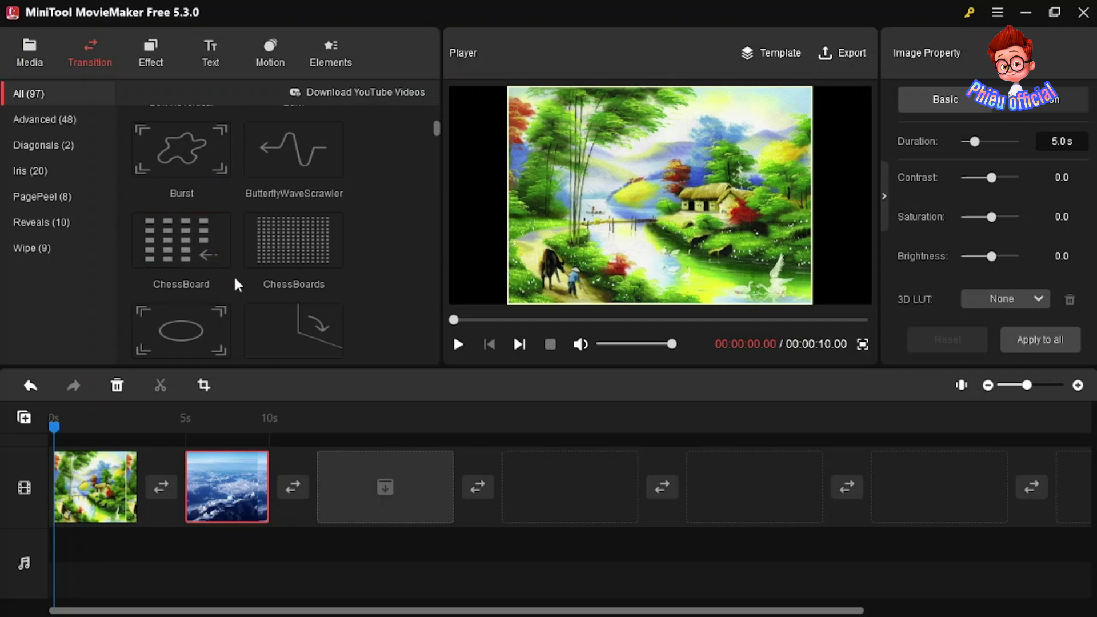
scroll(238, 285, "down", 8)
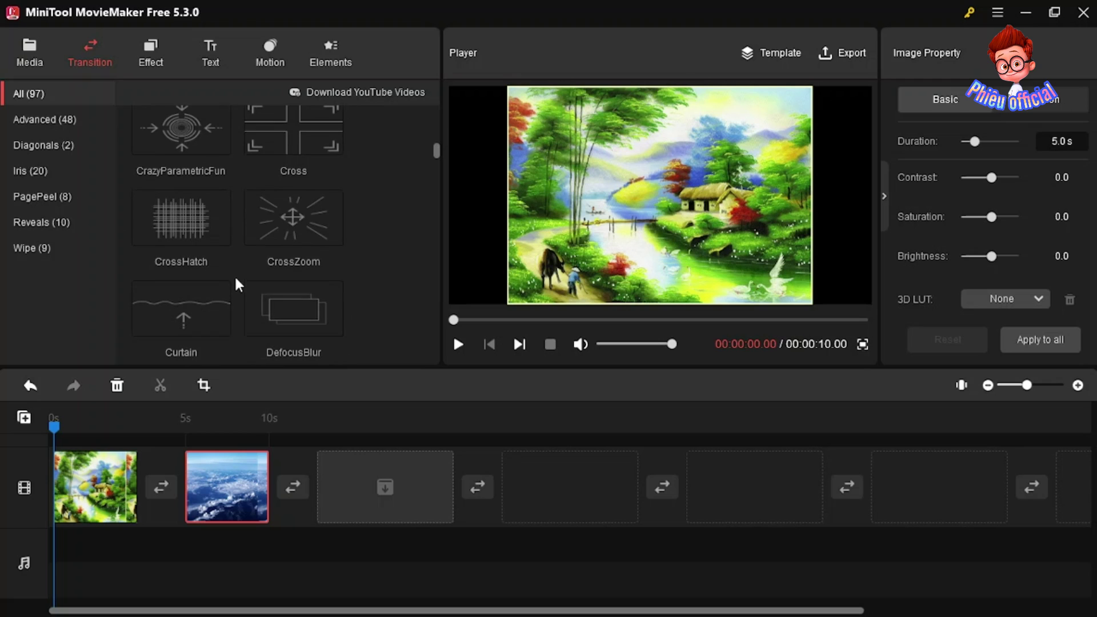
scroll(239, 285, "down", 4)
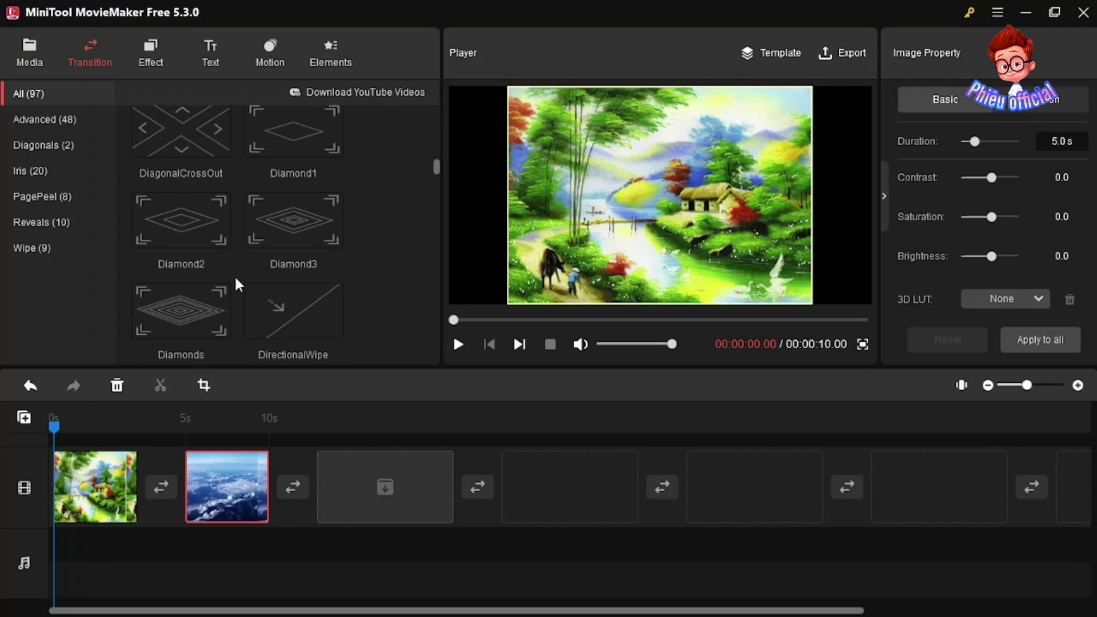
scroll(238, 284, "down", 10)
scroll(238, 285, "down", 7)
scroll(237, 280, "down", 7)
scroll(234, 272, "down", 8)
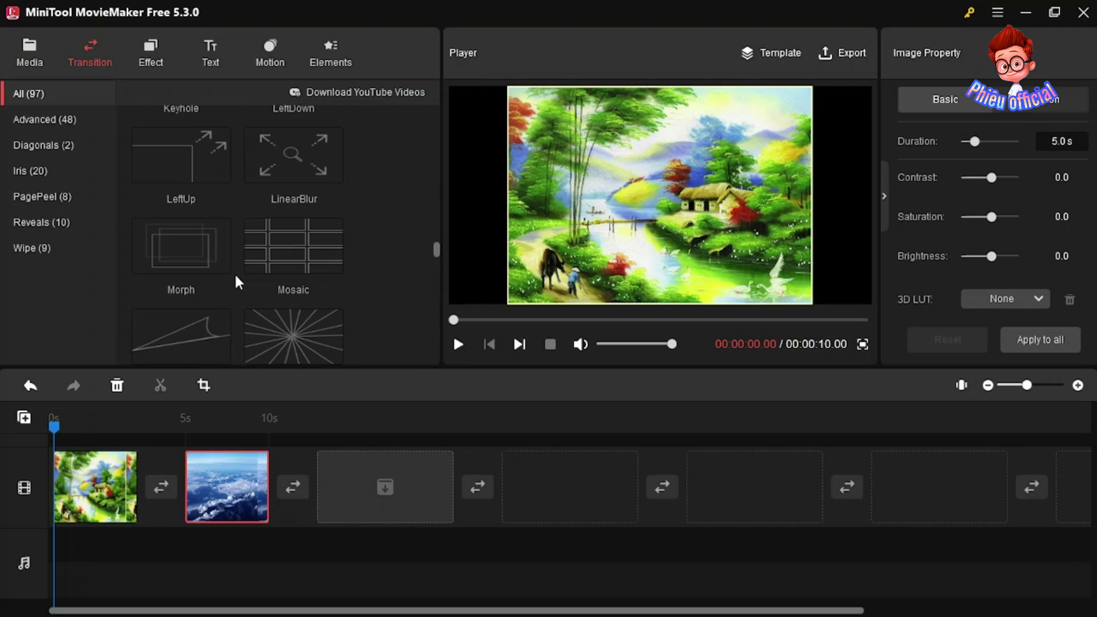
scroll(235, 273, "up", 3)
mouse_move(302, 269)
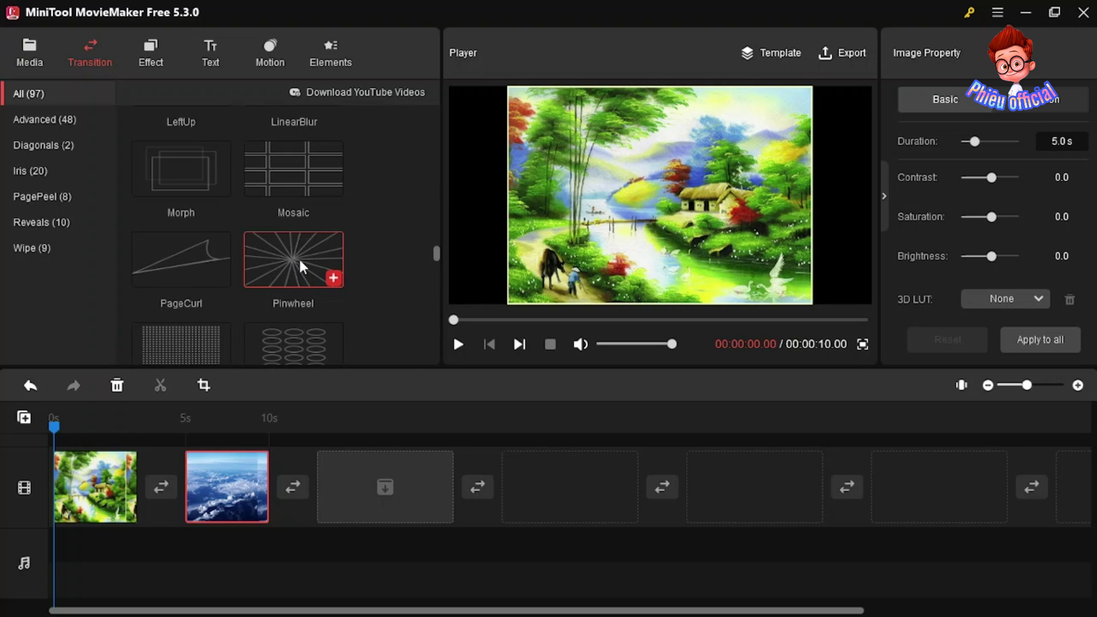
left_click_drag(299, 252, 159, 492)
left_click_drag(309, 260, 159, 455)
left_click_drag(323, 284, 330, 278)
left_click_drag(294, 258, 171, 396)
left_click_drag(147, 474, 155, 482)
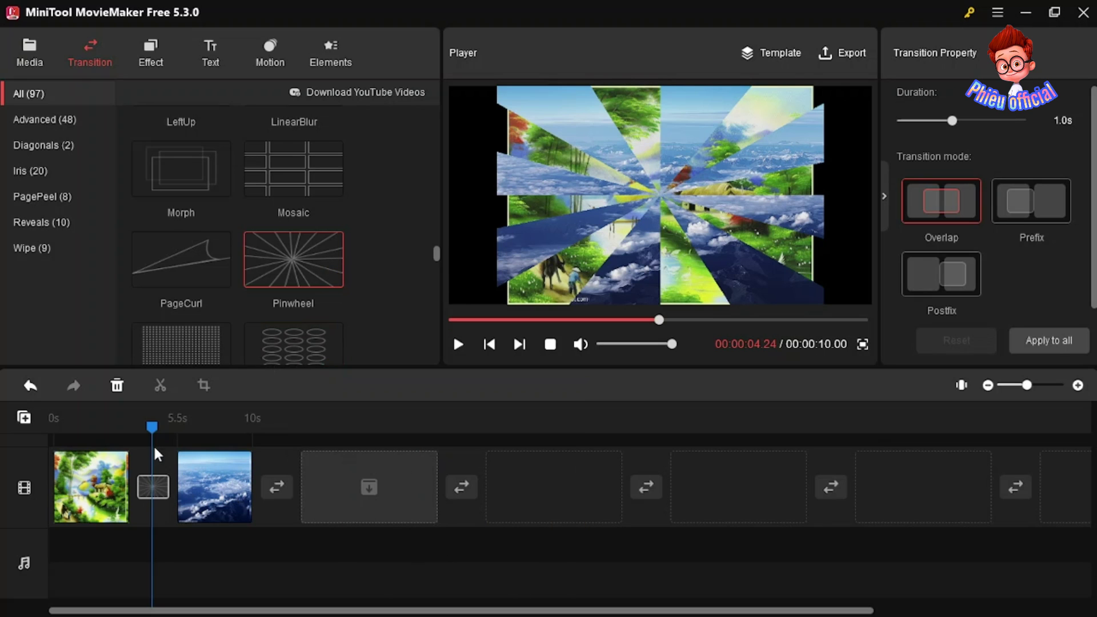
Preview the Pinwheel transition by playing the sequence from 00:00:03.16.
left_click_drag(153, 435, 115, 434)
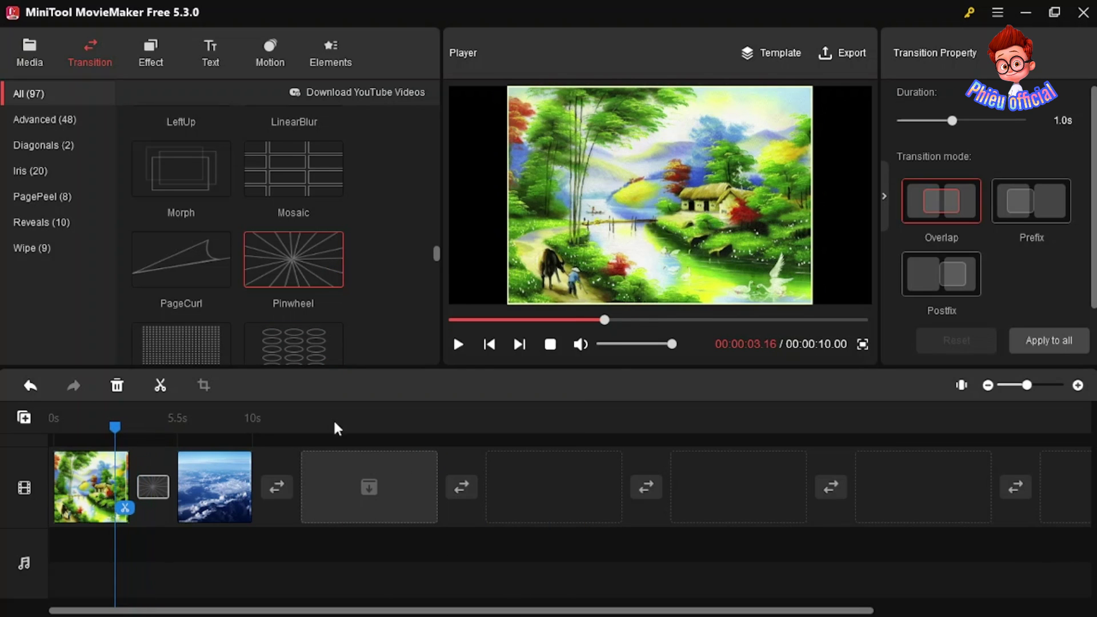
left_click(459, 345)
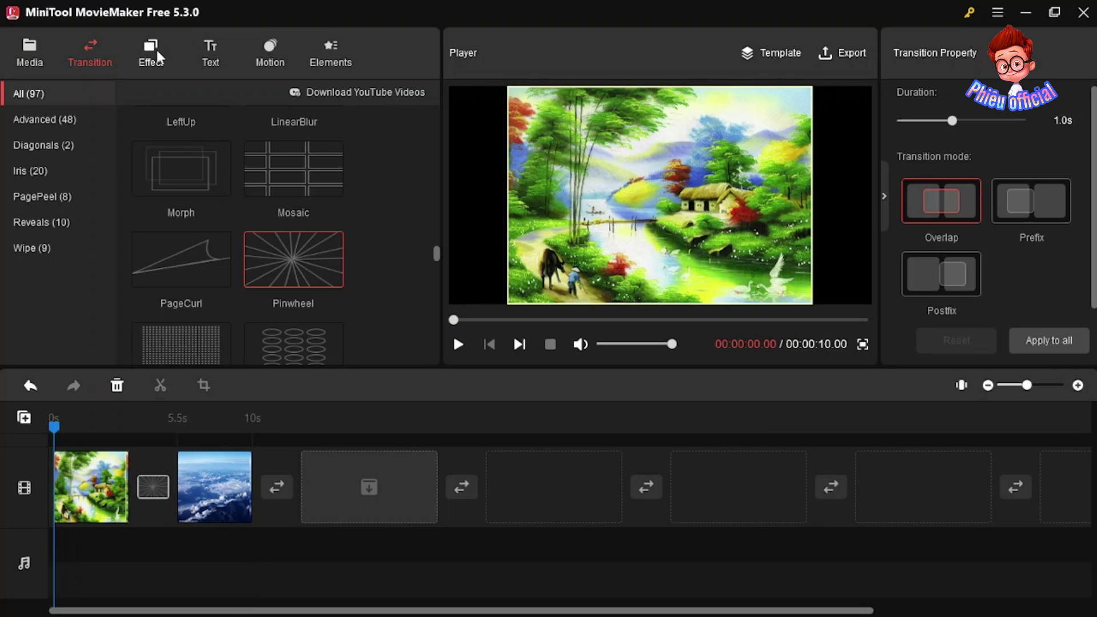
Browse the library of video effects to examine the available filter styles.
left_click(156, 55)
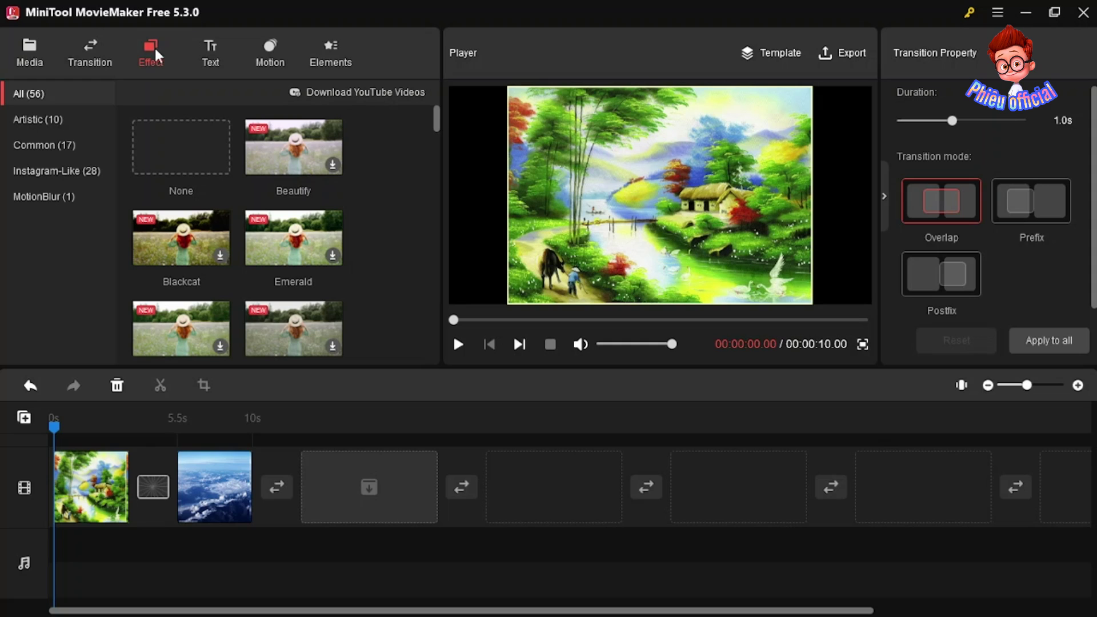
scroll(272, 279, "down", 5)
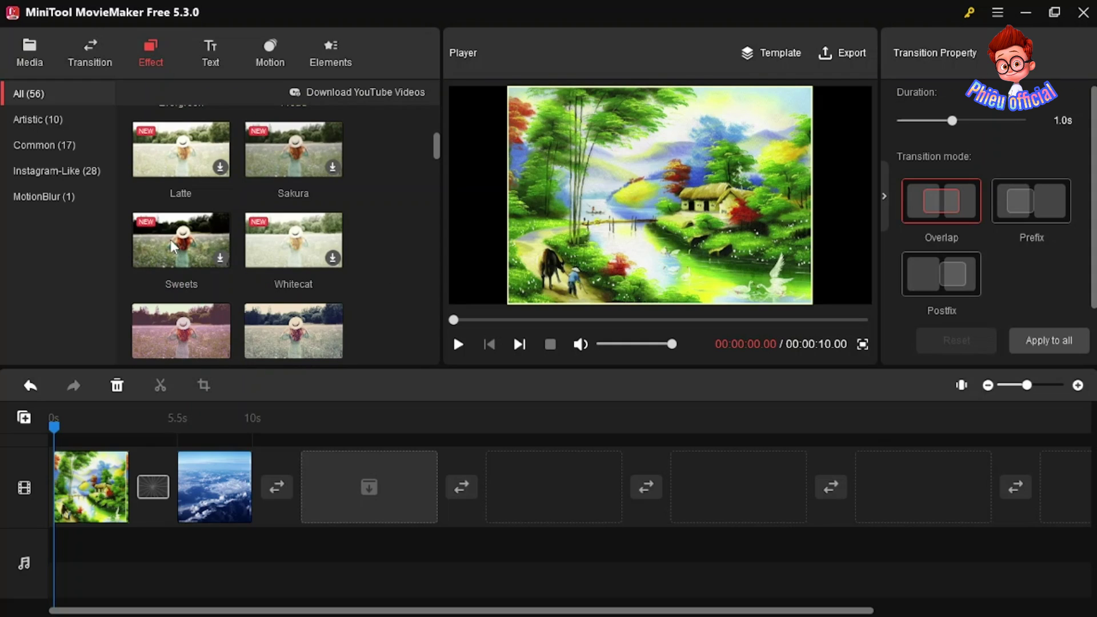
scroll(218, 290, "down", 5)
scroll(222, 291, "down", 4)
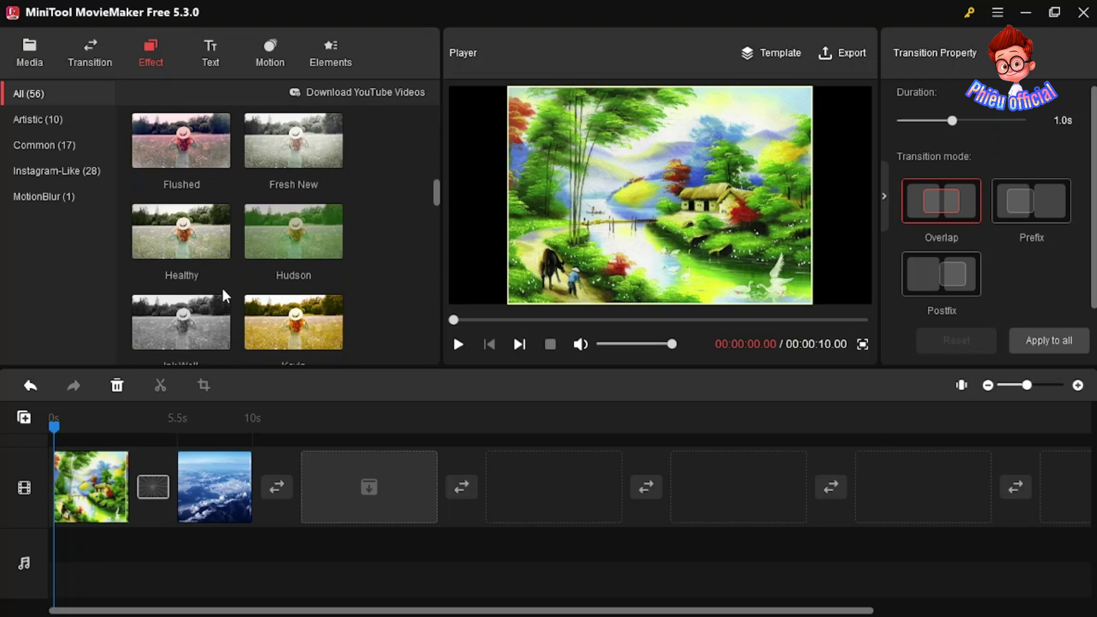
scroll(221, 285, "down", 2)
scroll(221, 288, "up", 6)
scroll(223, 287, "up", 8)
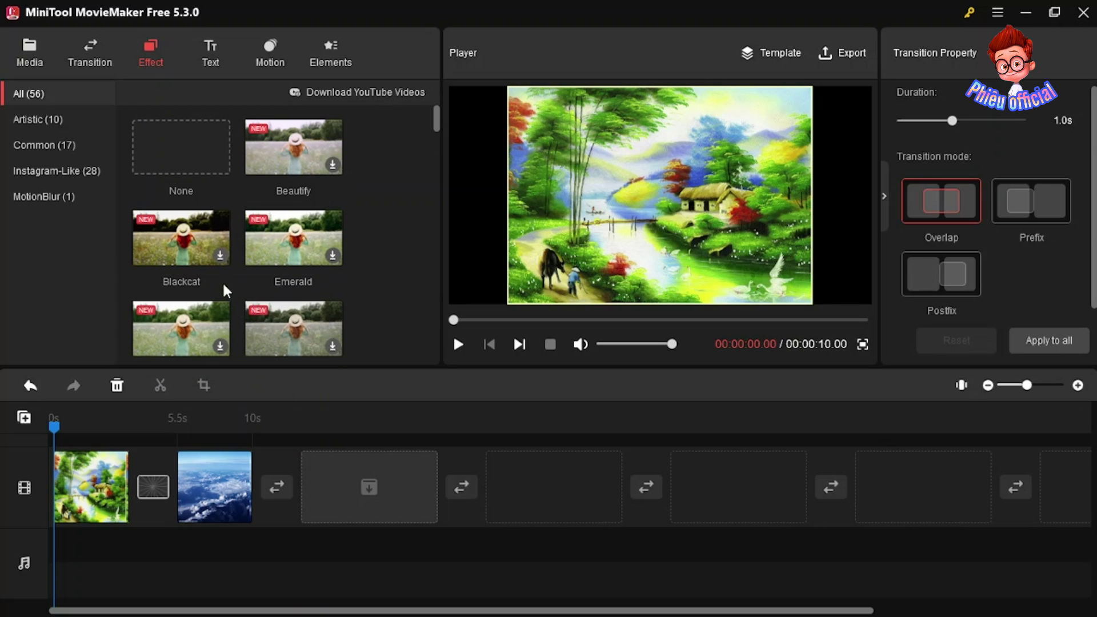
Add the Caption24 text template to Track1 above the first picture, at the start of the timeline.
left_click(212, 46)
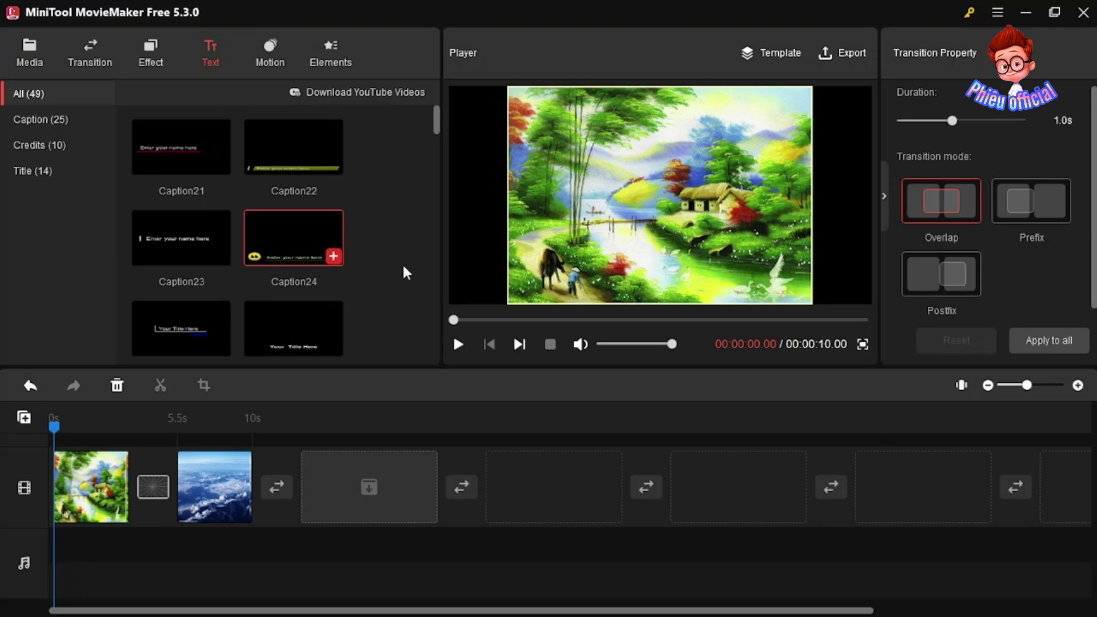
scroll(402, 271, "down", 5)
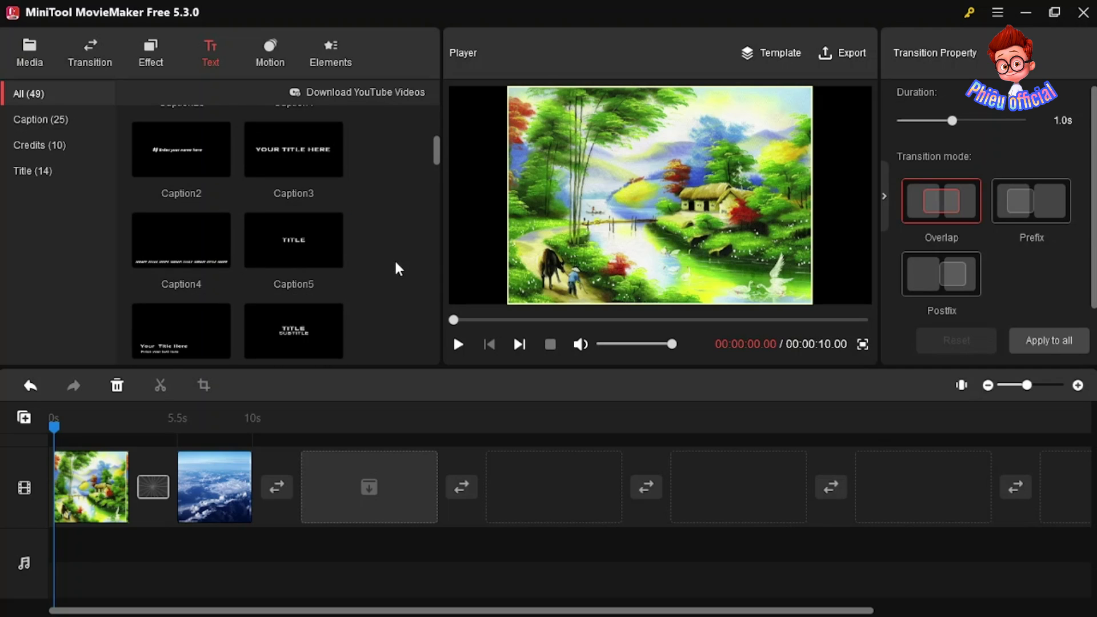
scroll(397, 264, "down", 3)
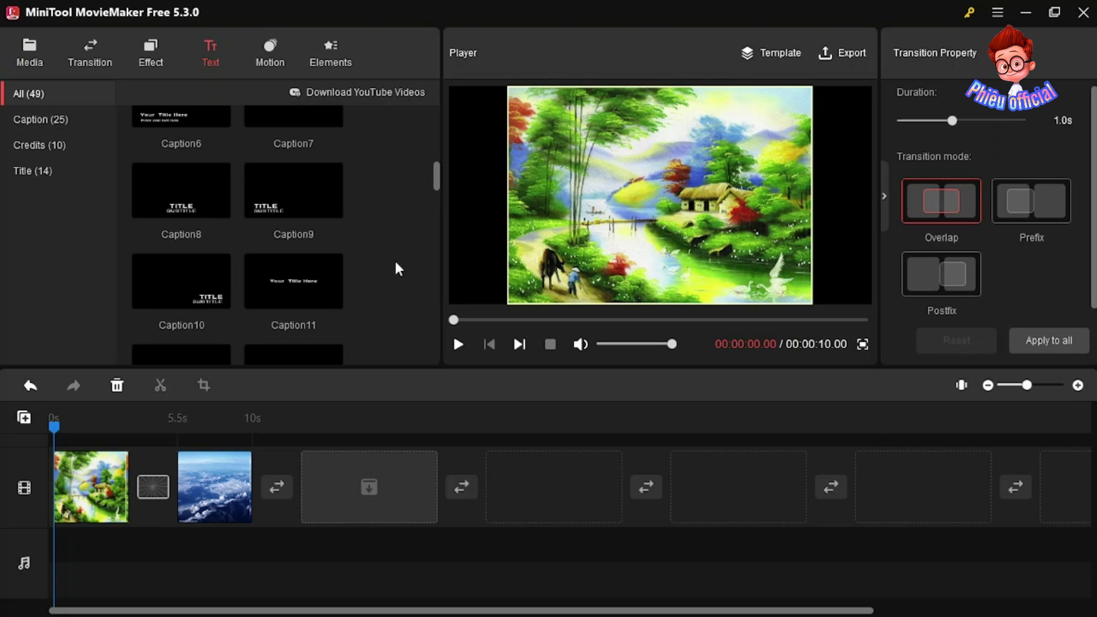
scroll(399, 269, "down", 4)
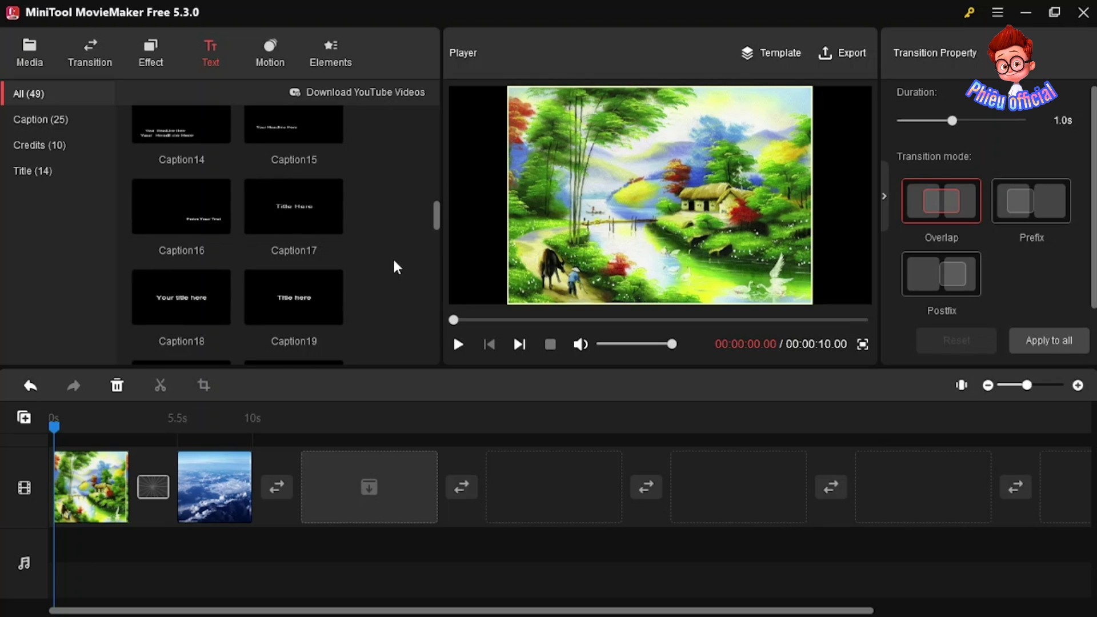
scroll(393, 261, "up", 6)
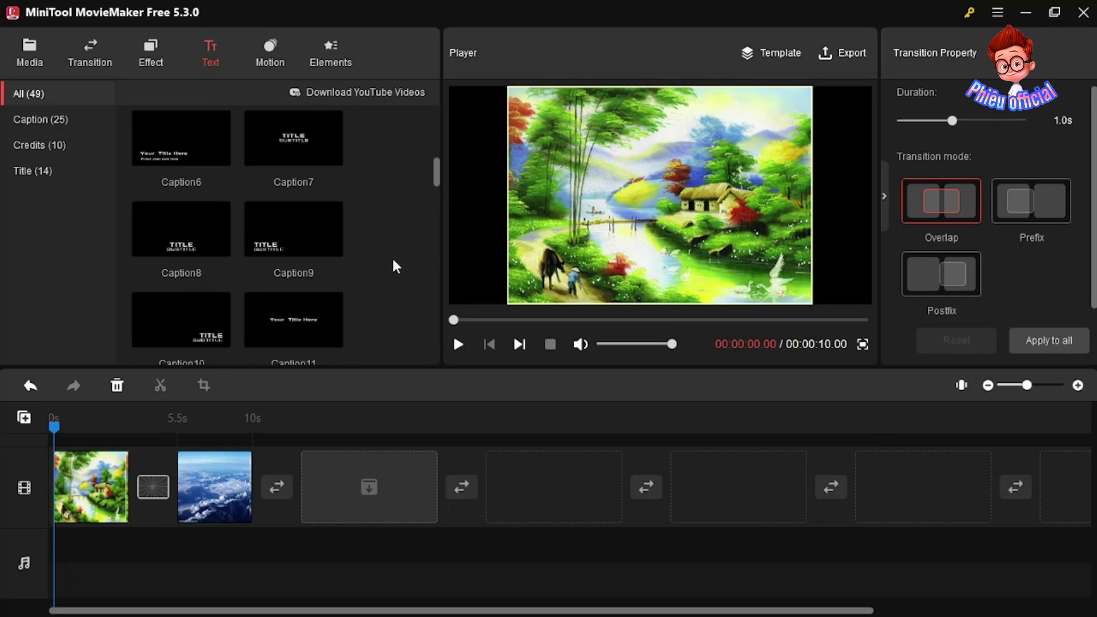
scroll(396, 266, "up", 3)
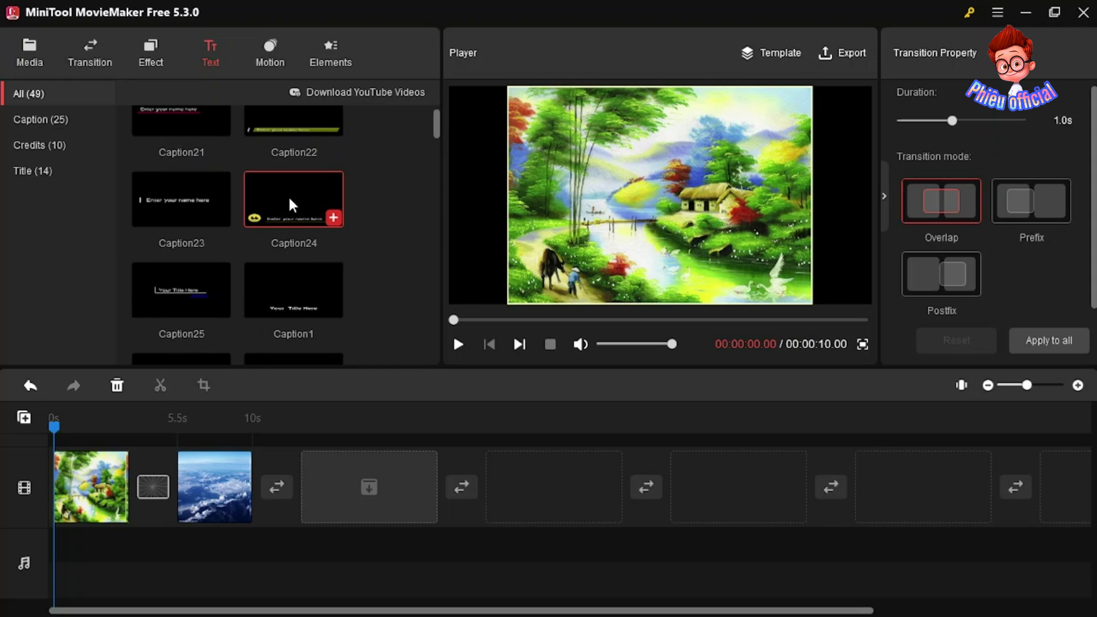
mouse_move(288, 194)
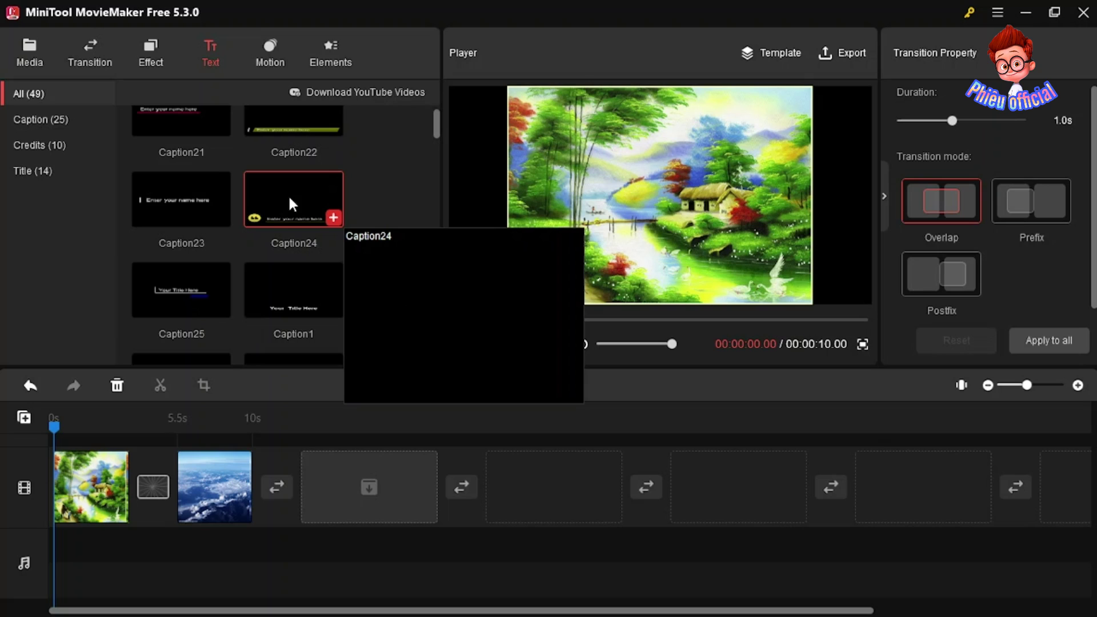
left_click(335, 218)
left_click(88, 457)
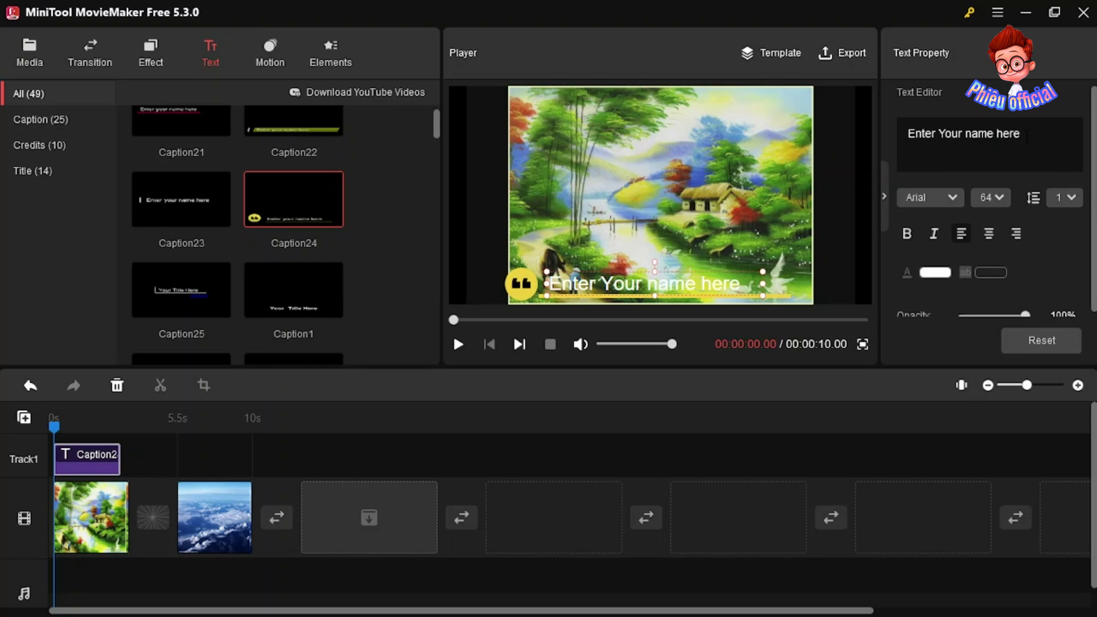
Replace the caption's placeholder text with "test phần mềm minitool".
left_click_drag(1026, 136, 895, 137)
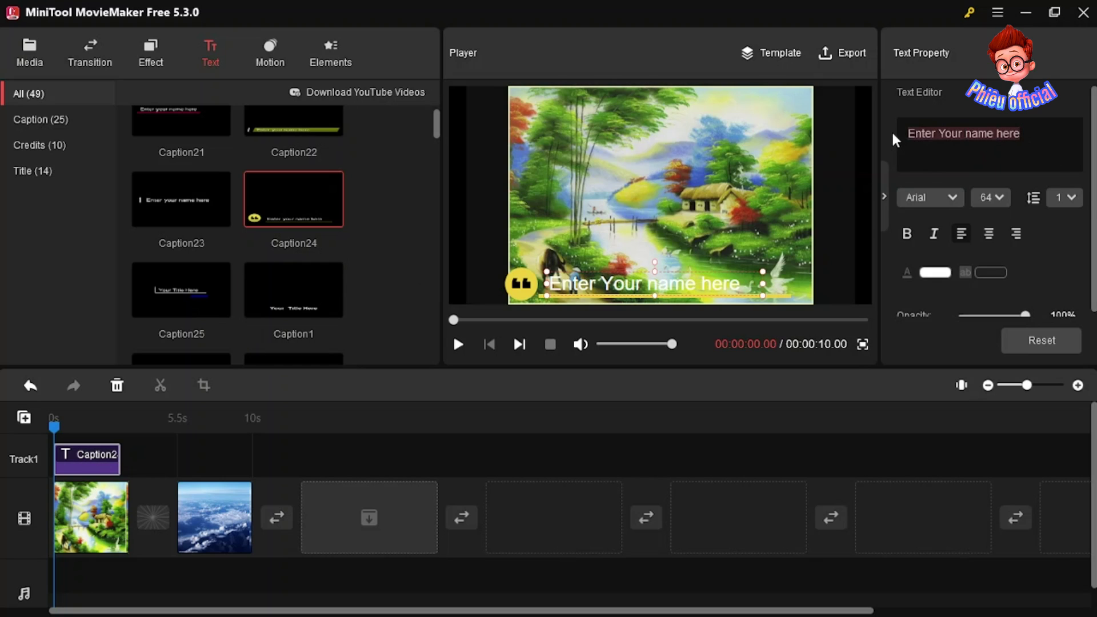
key("BackSpace")
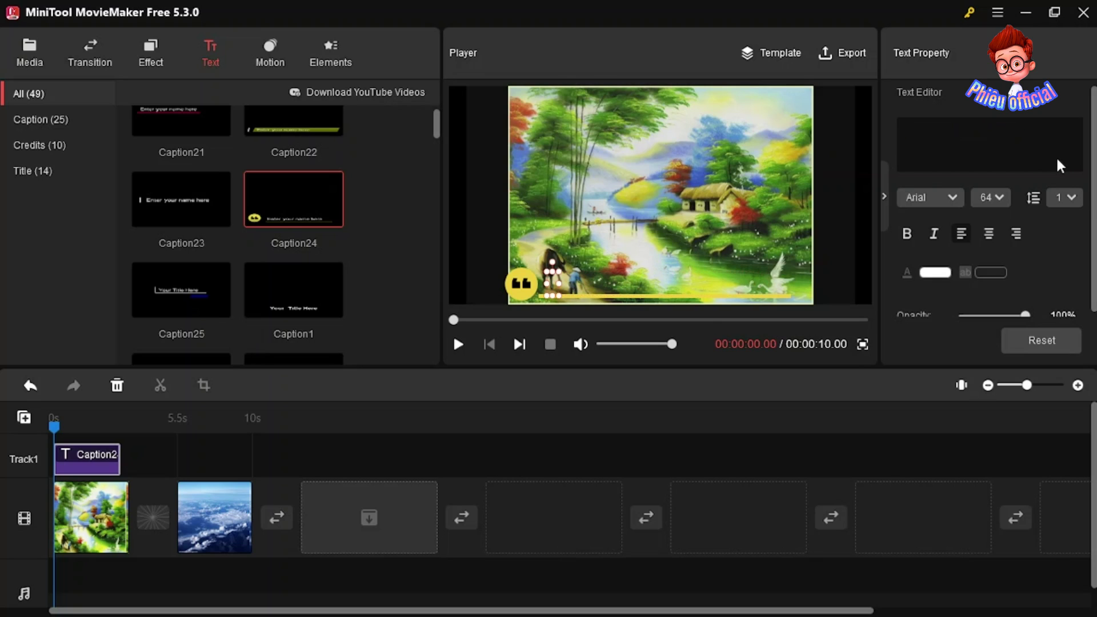
type("tes")
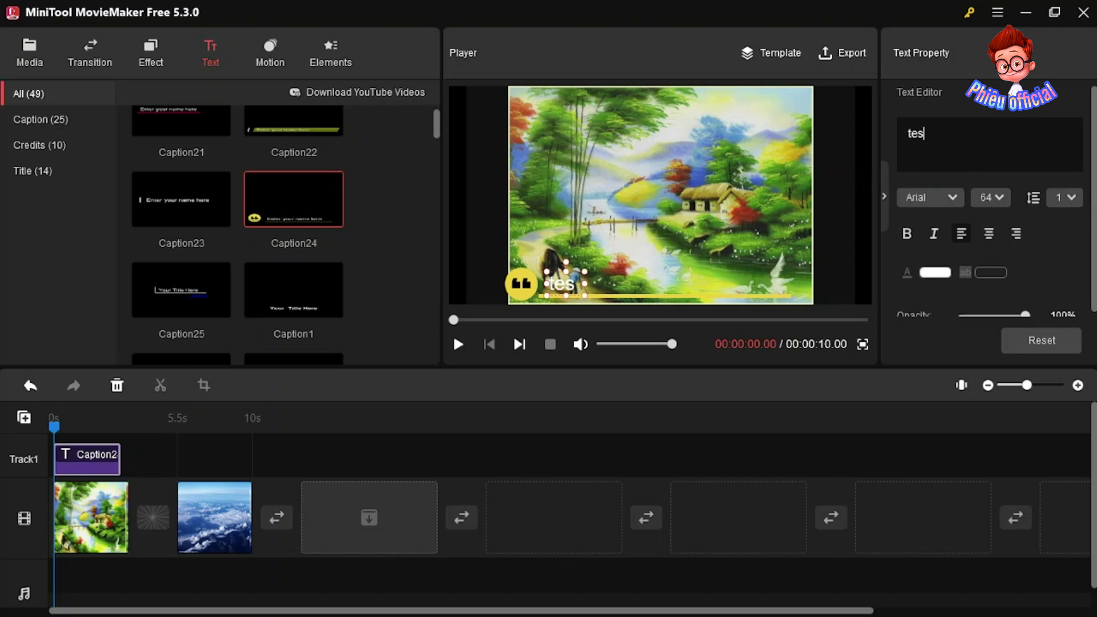
type("t phanf me")
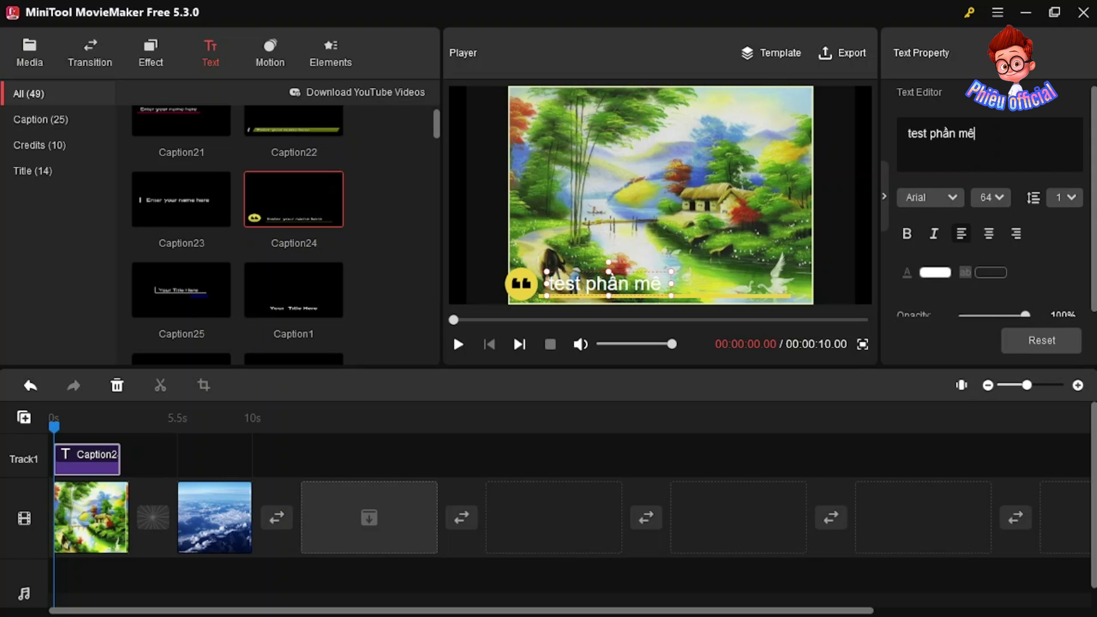
type("m")
type(" min")
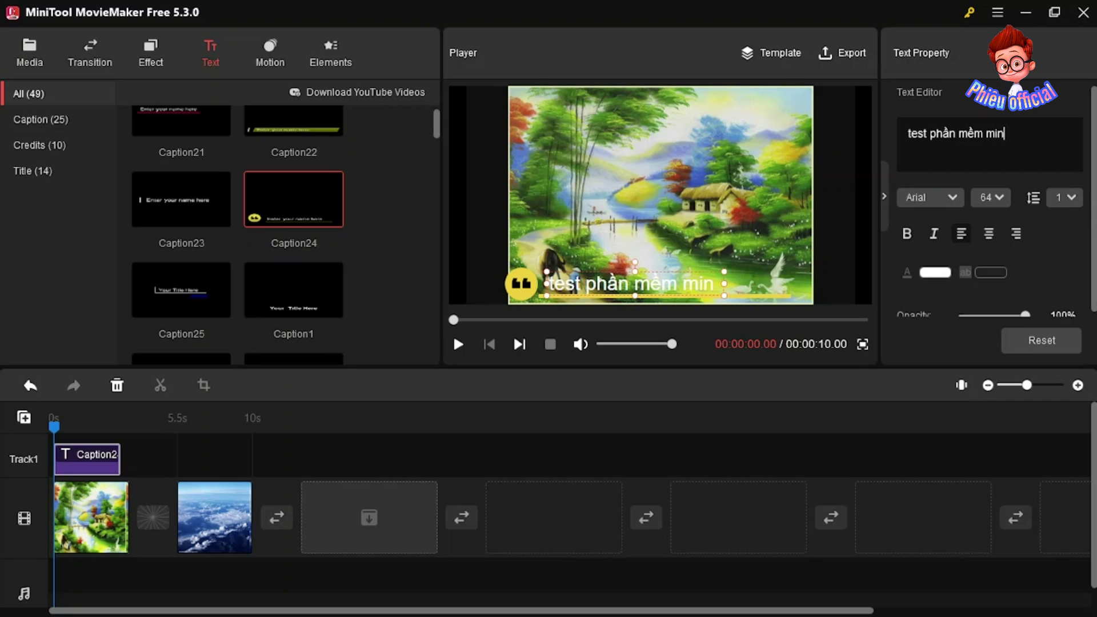
type("itool")
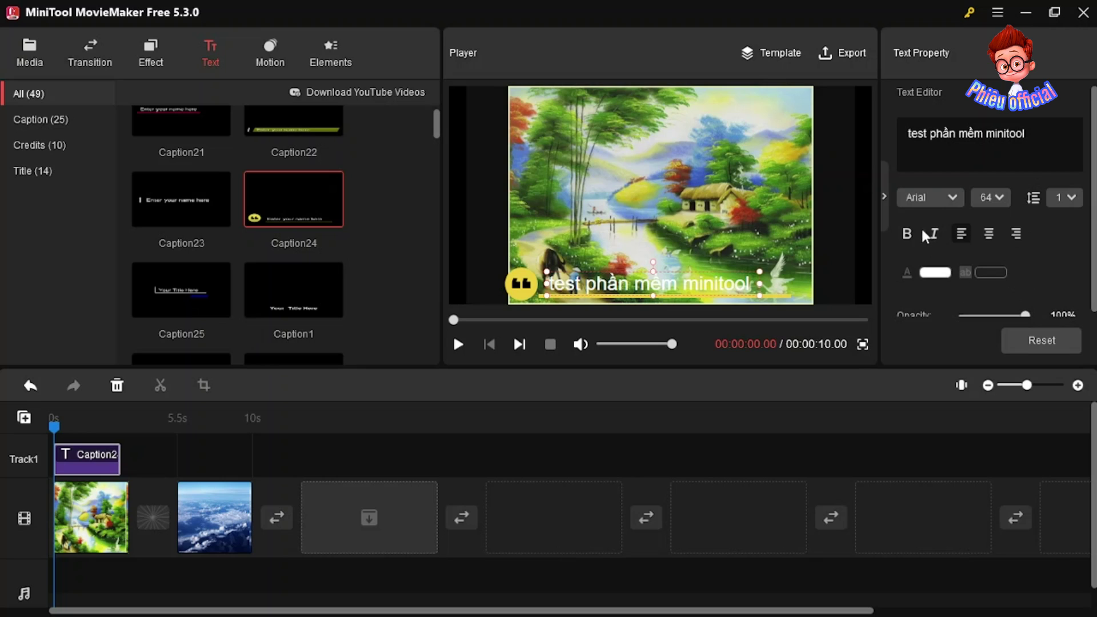
Set the caption's text color to black and its background highlight color to purple.
left_click(948, 278)
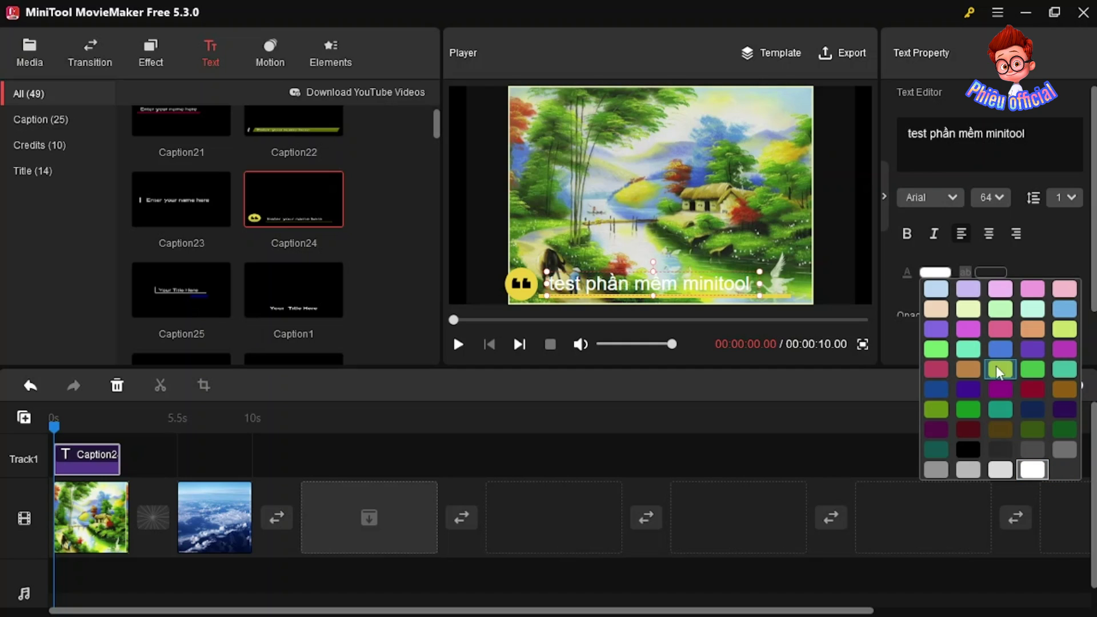
left_click(970, 392)
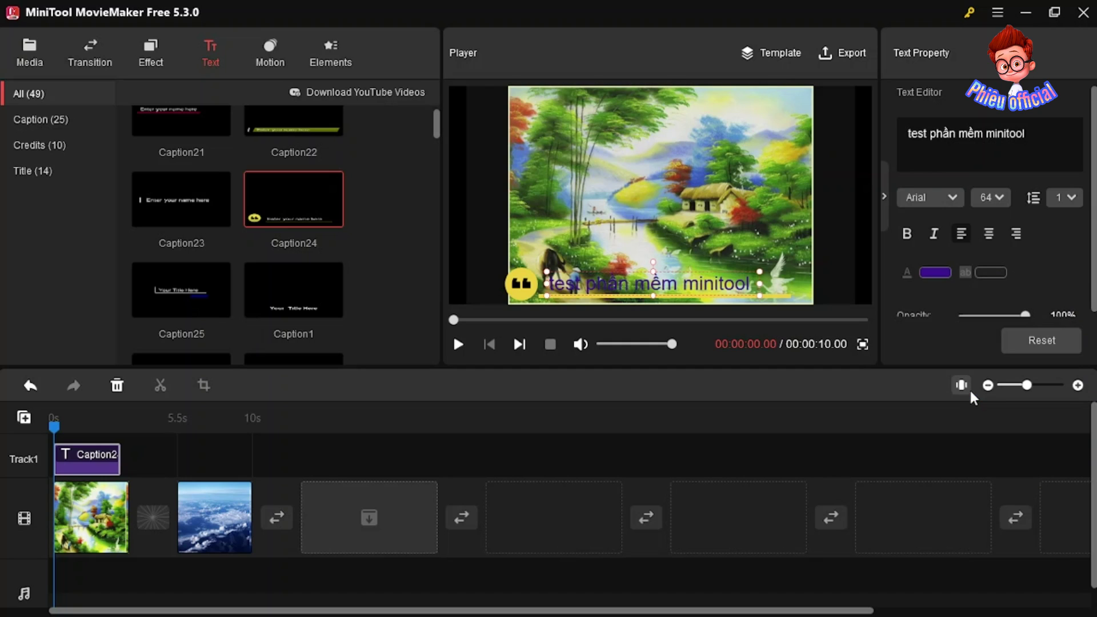
left_click(936, 270)
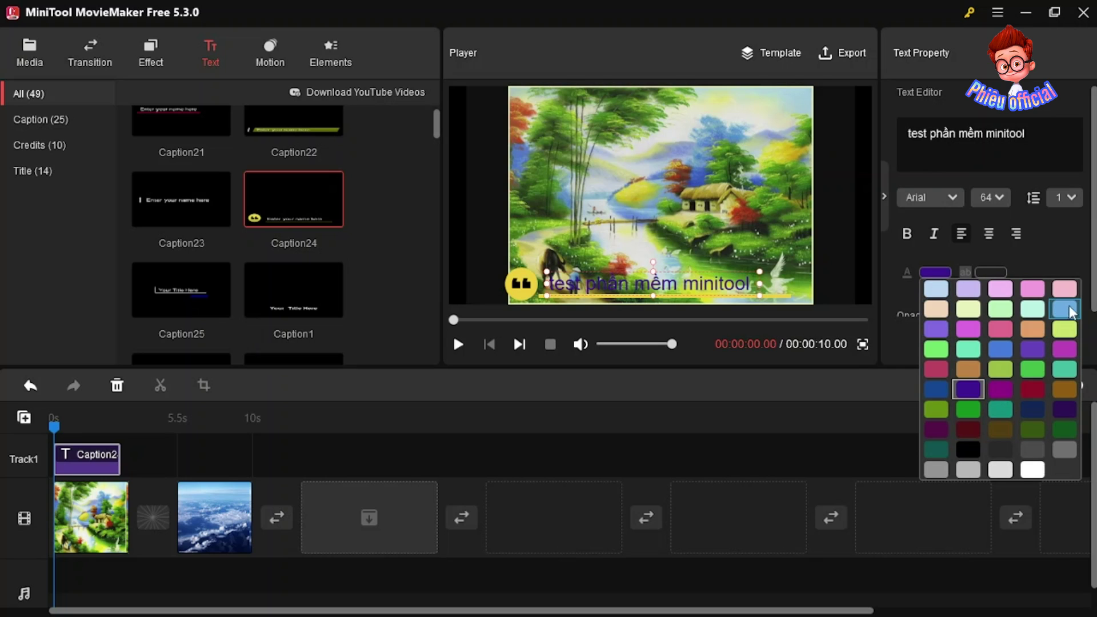
left_click(965, 447)
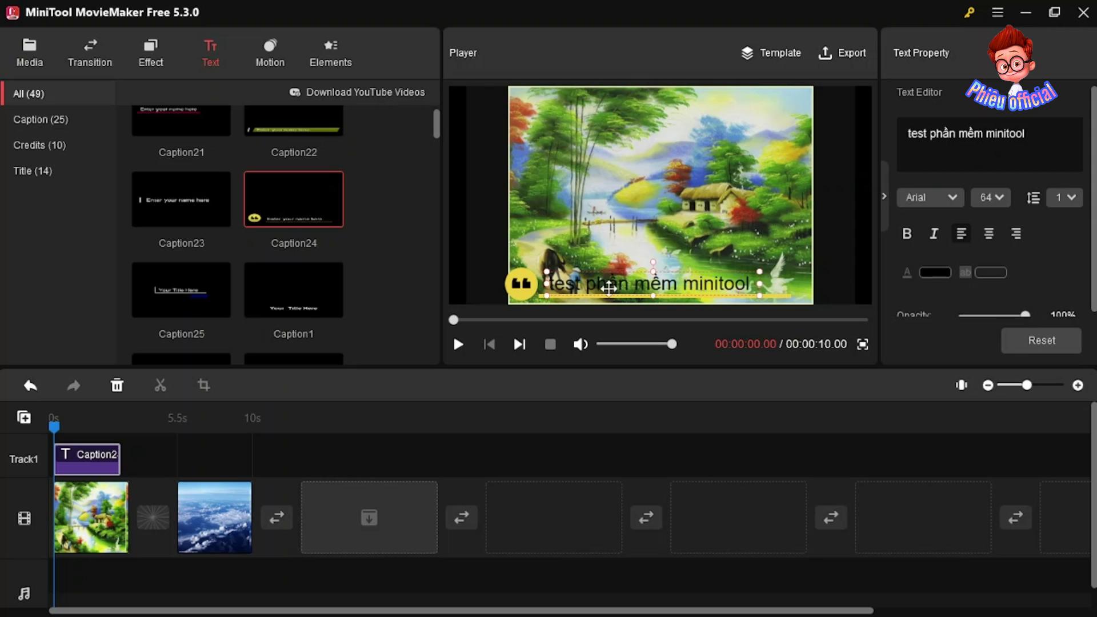
left_click(992, 273)
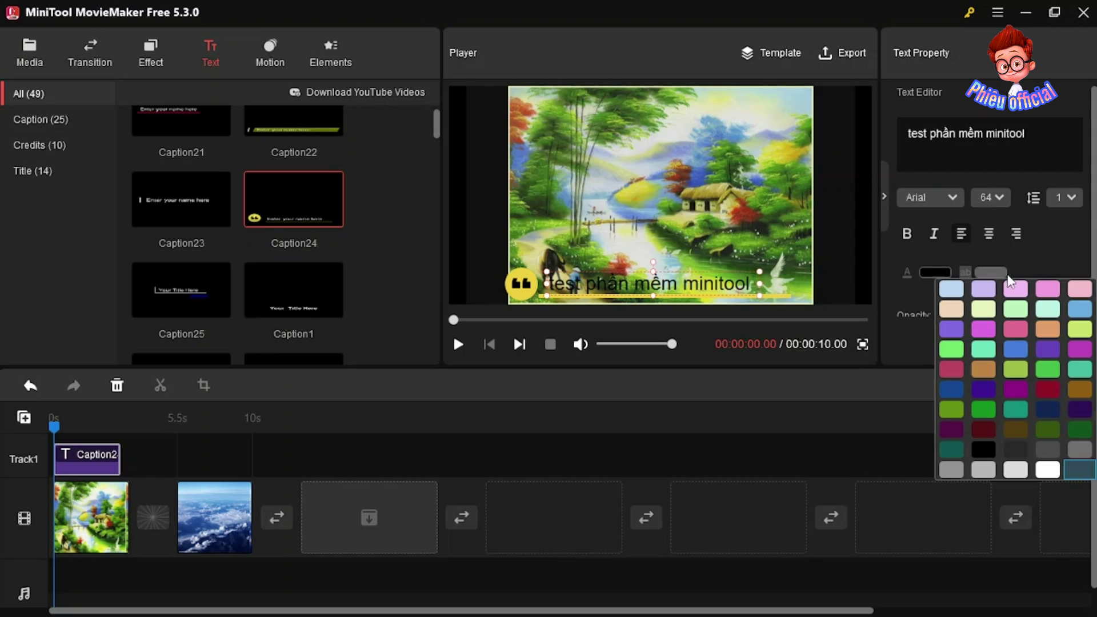
left_click(1022, 388)
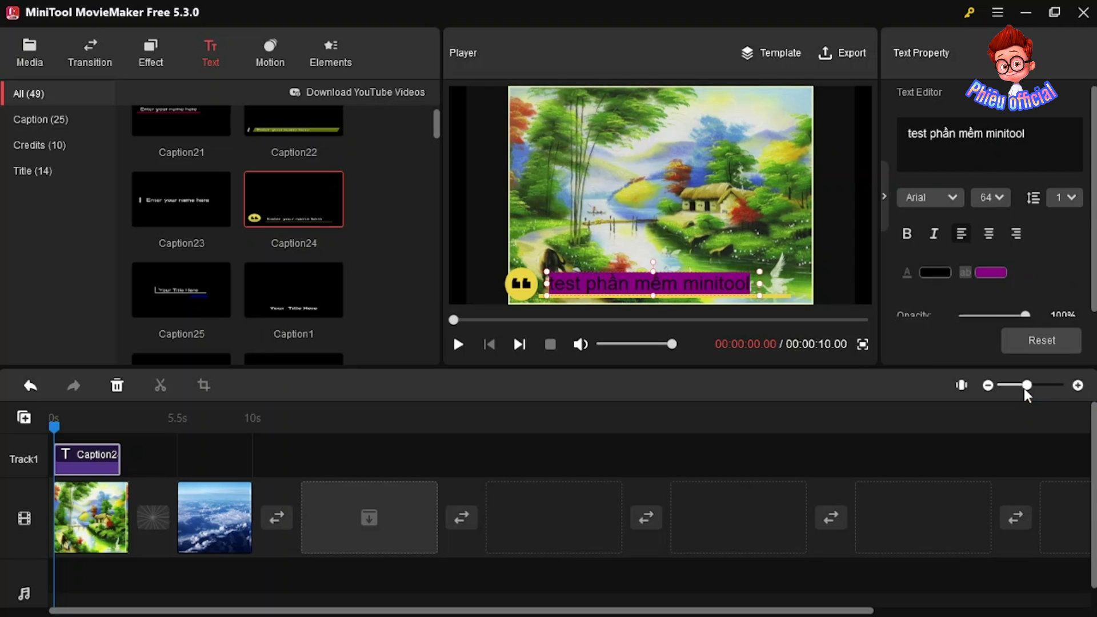
Examine the fonts and font sizes available for the caption text.
left_click(950, 194)
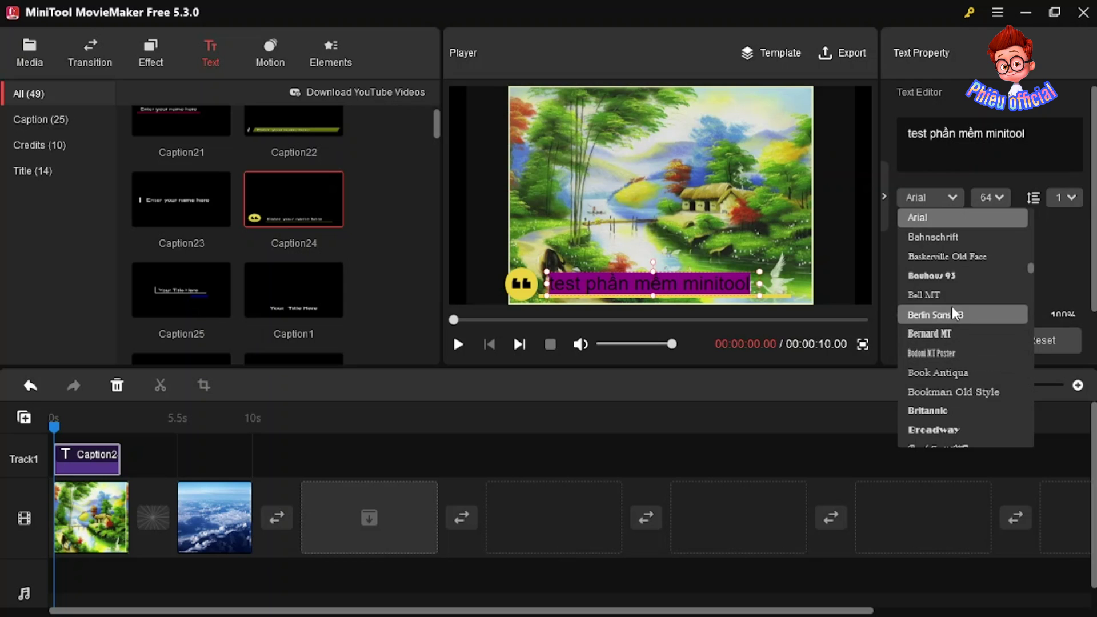
scroll(950, 322, "down", 8)
scroll(949, 326, "down", 3)
scroll(949, 327, "up", 12)
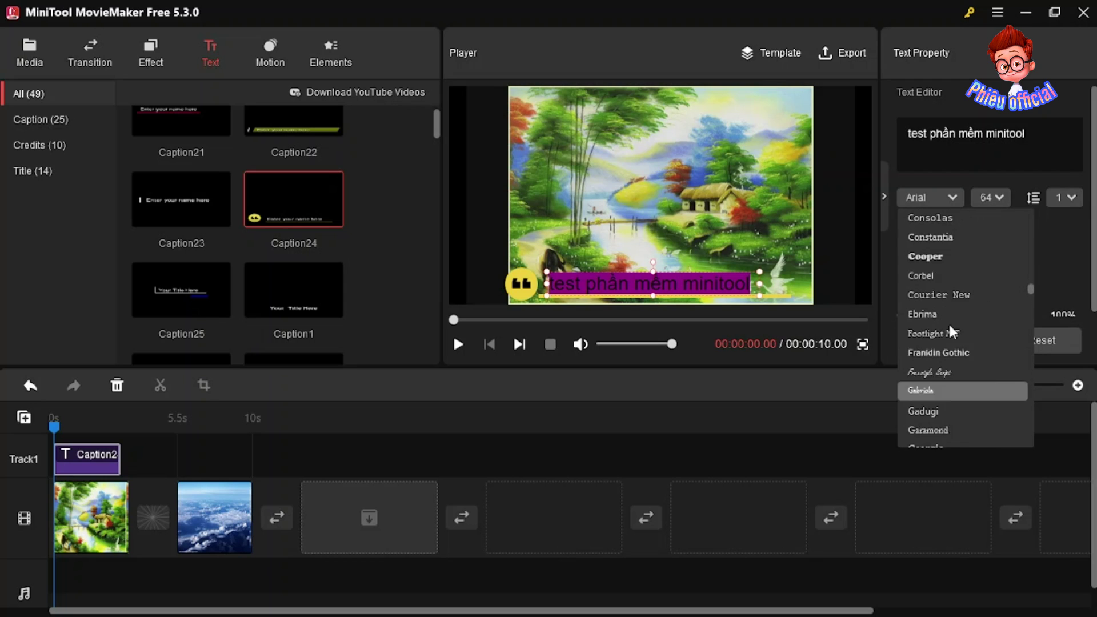
scroll(950, 332, "up", 3)
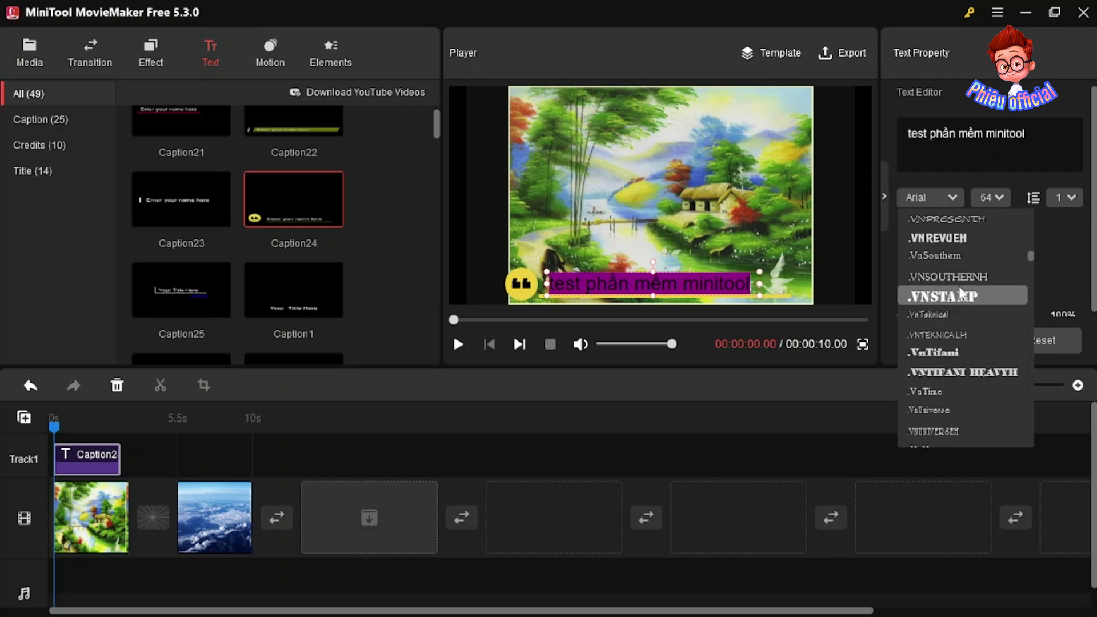
left_click(995, 197)
left_click(997, 199)
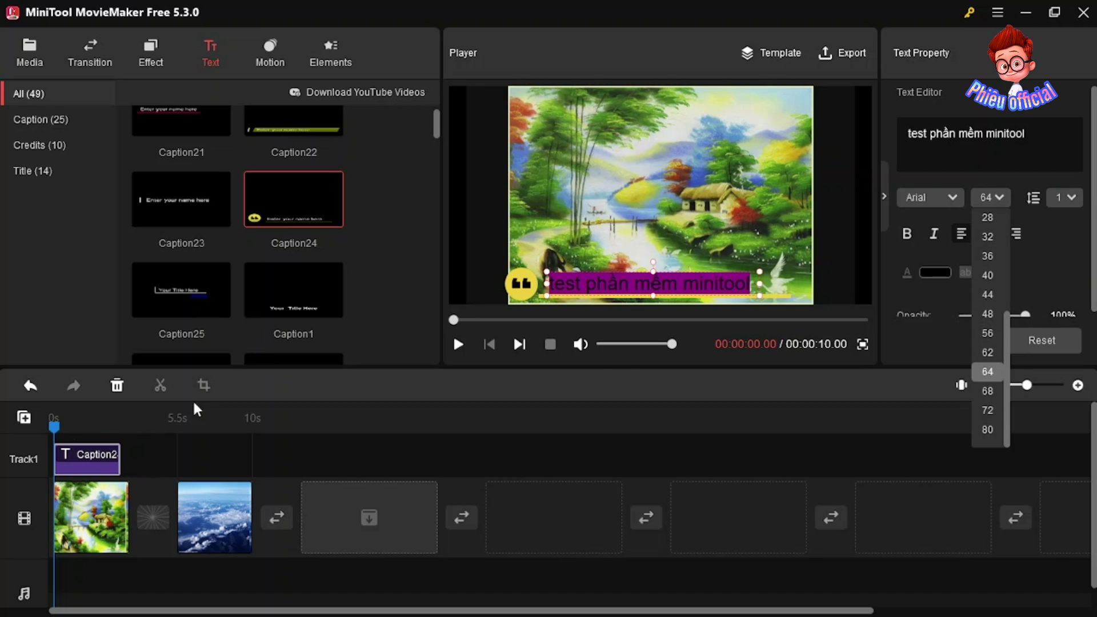
Select the caption clip on Track1 and preview the captioned sequence from the start through the Pinwheel transition.
left_click(90, 452)
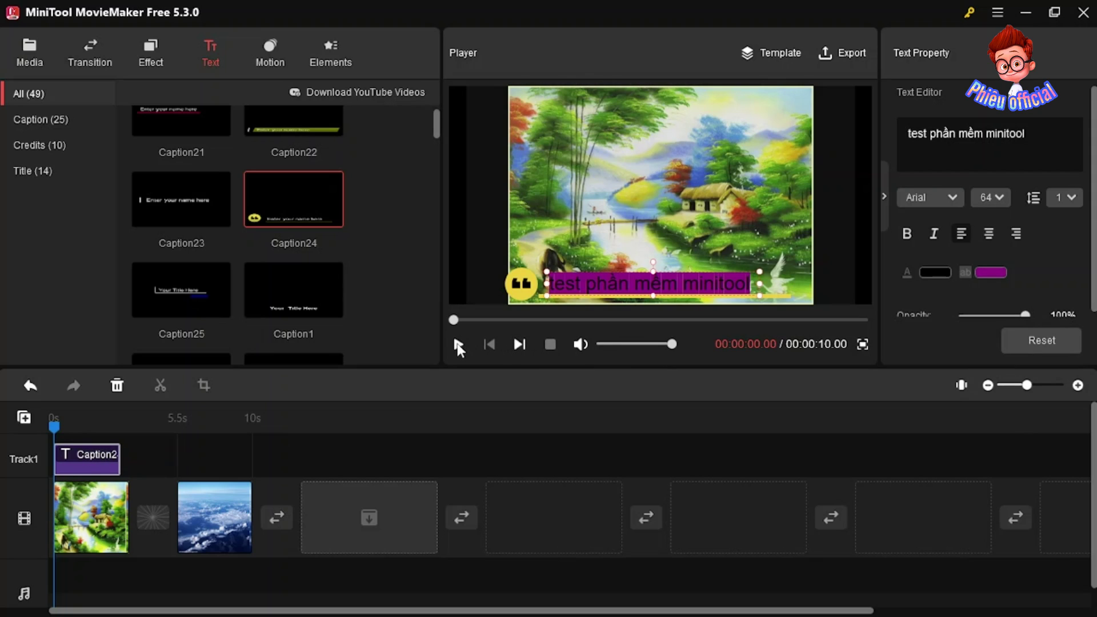
left_click(458, 344)
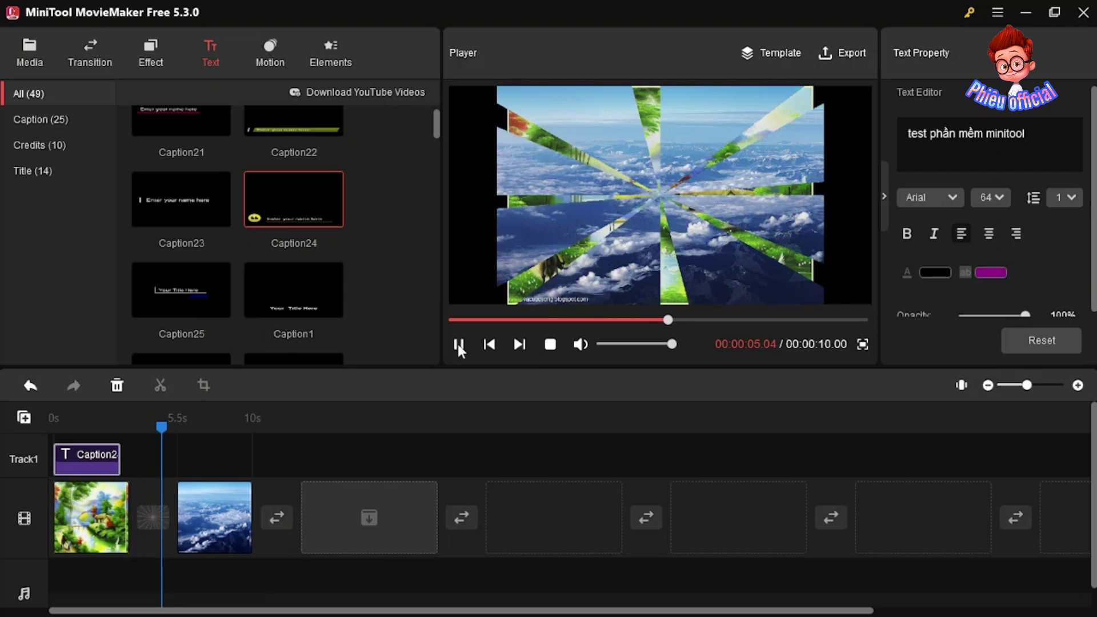
left_click(459, 345)
Move the caption clip to a later point on Track1 so it spans the Pinwheel transition, and play the sequence to check it.
left_click_drag(78, 457, 89, 429)
left_click(459, 345)
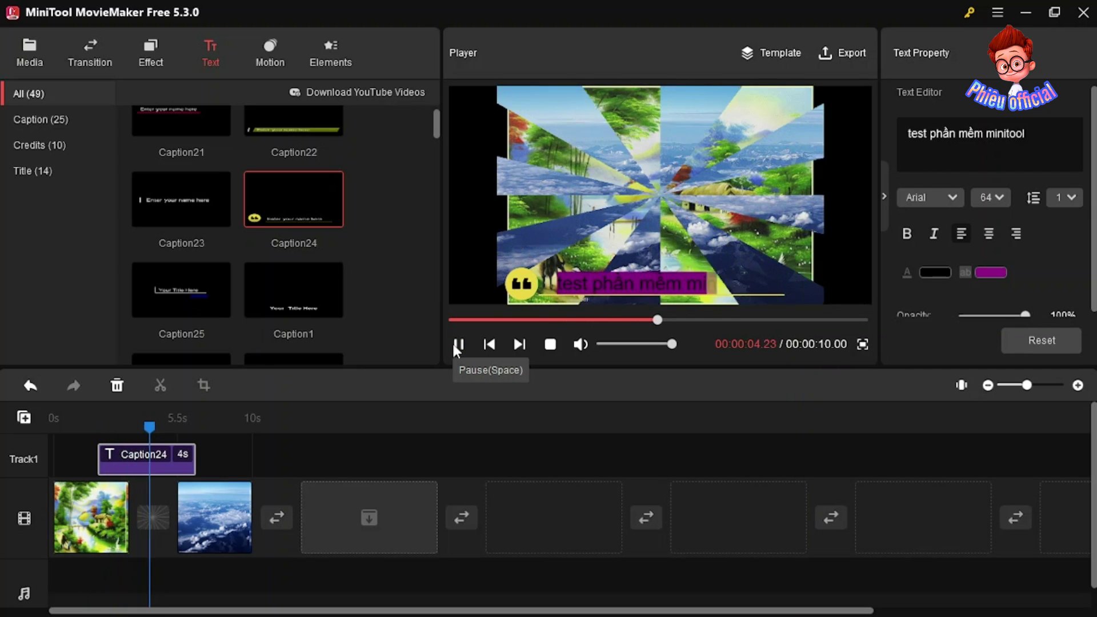
left_click(458, 346)
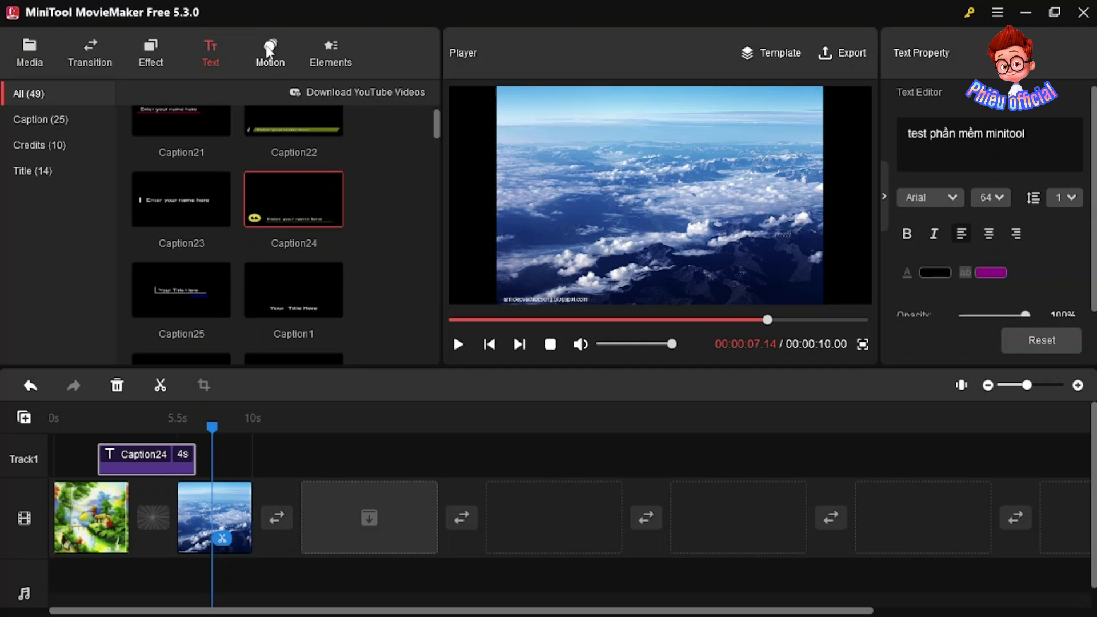
Apply the Pan right along bottom motion to the first picture clip, the village landscape.
left_click(269, 51)
mouse_move(309, 160)
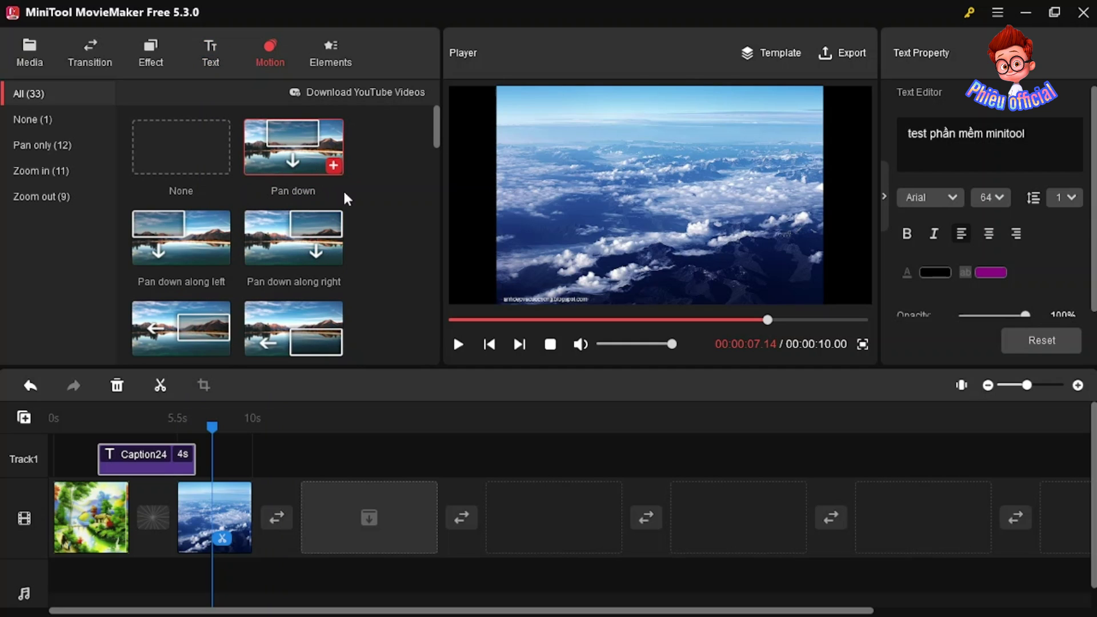
mouse_move(283, 336)
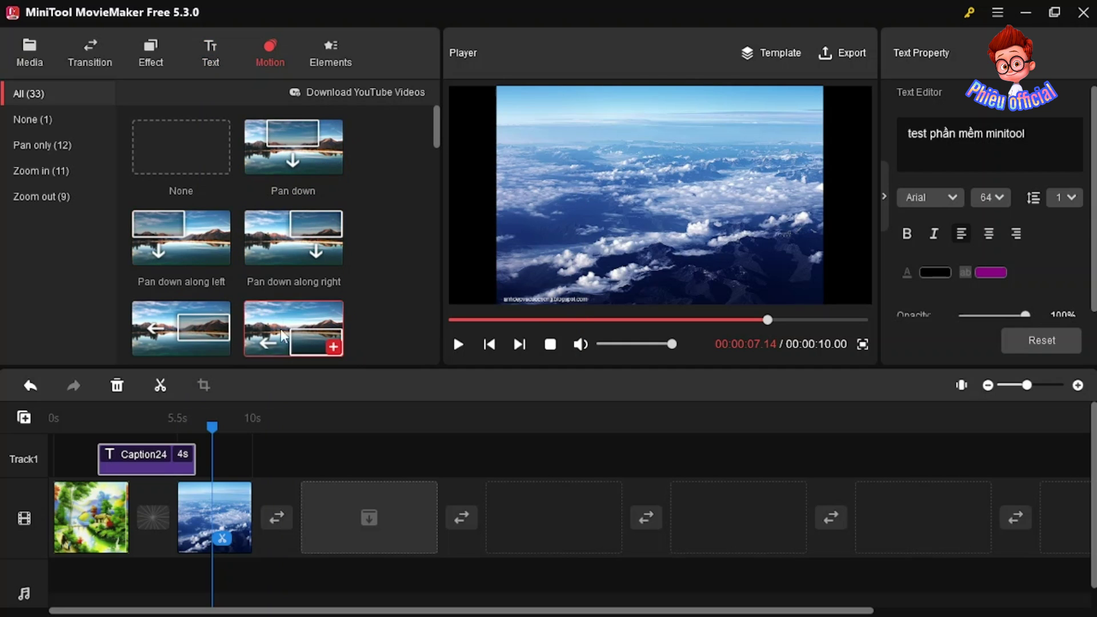
scroll(229, 286, "down", 1)
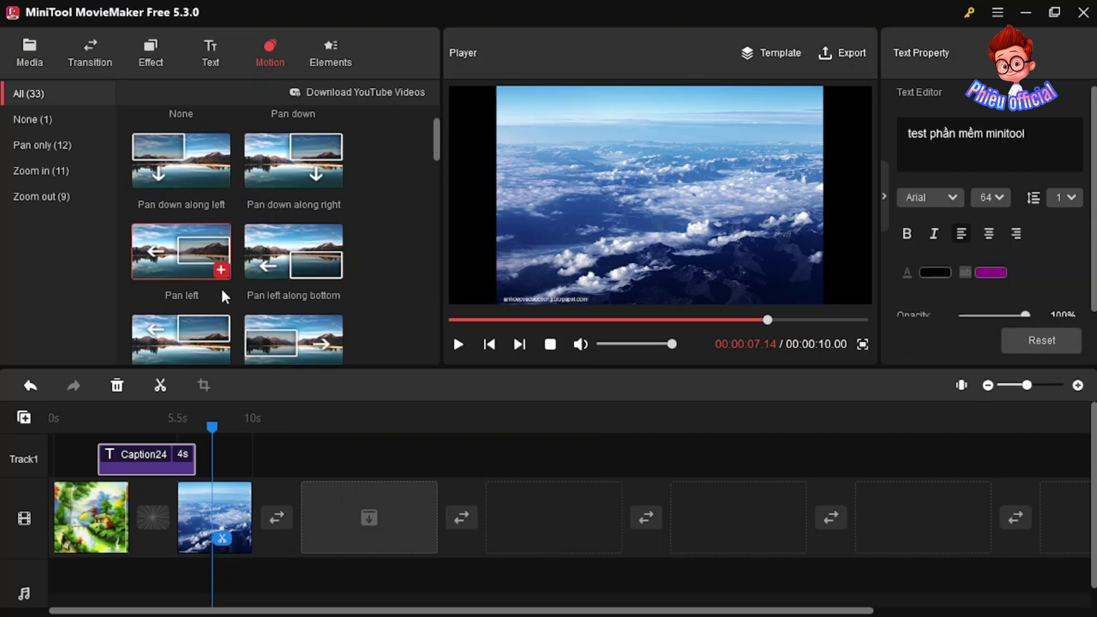
scroll(265, 317, "down", 2)
scroll(283, 289, "down", 1)
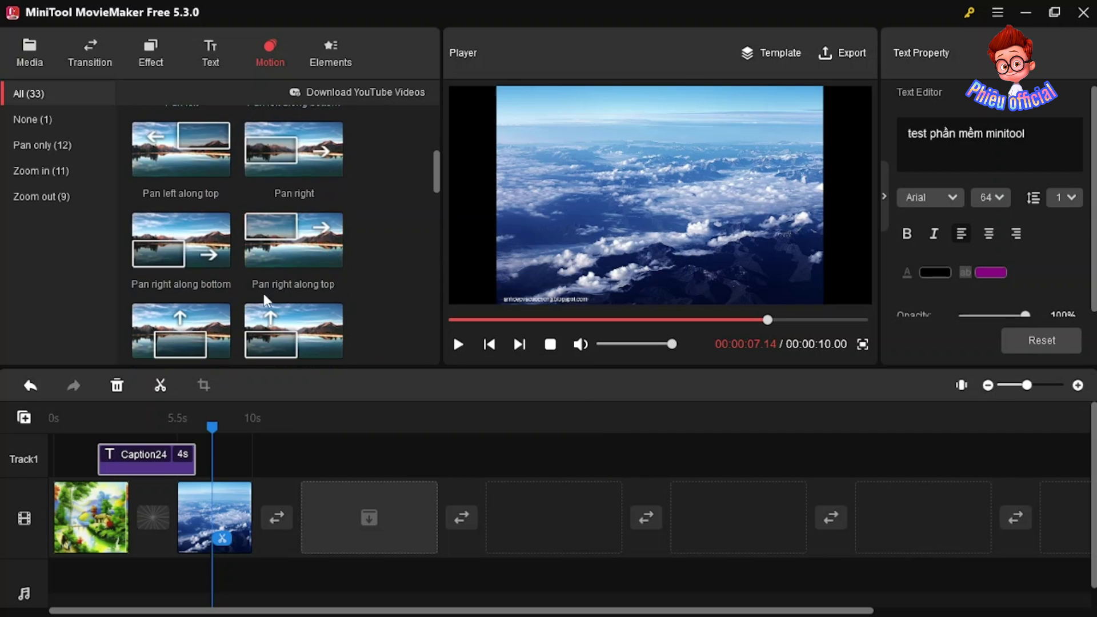
scroll(215, 270, "down", 1)
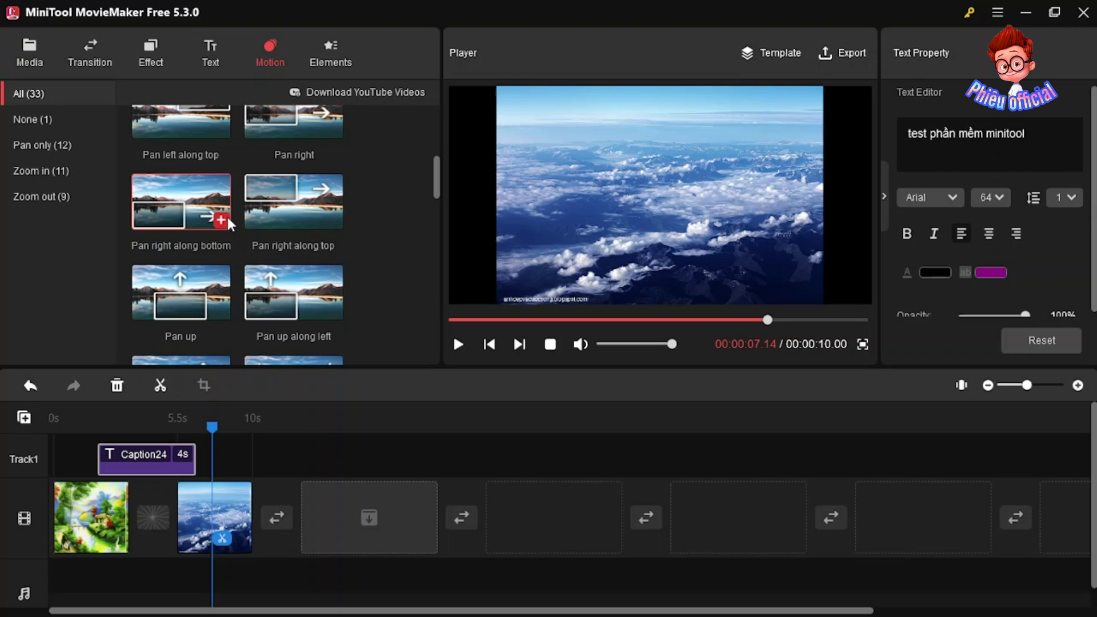
left_click_drag(231, 224, 98, 507)
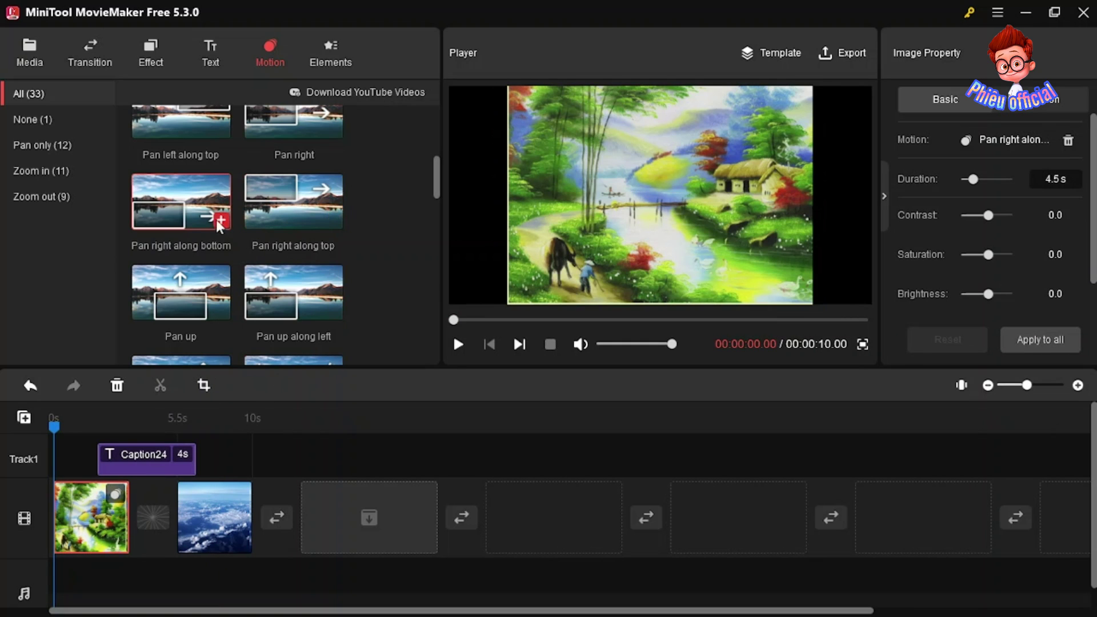
Apply the Pan up along left motion to the second picture clip, the cloudy sky.
scroll(295, 300, "down", 1)
left_click(292, 226)
left_click_drag(216, 509, 216, 509)
Play the sequence from near its start to check the motion on both pictures.
left_click_drag(151, 443, 68, 451)
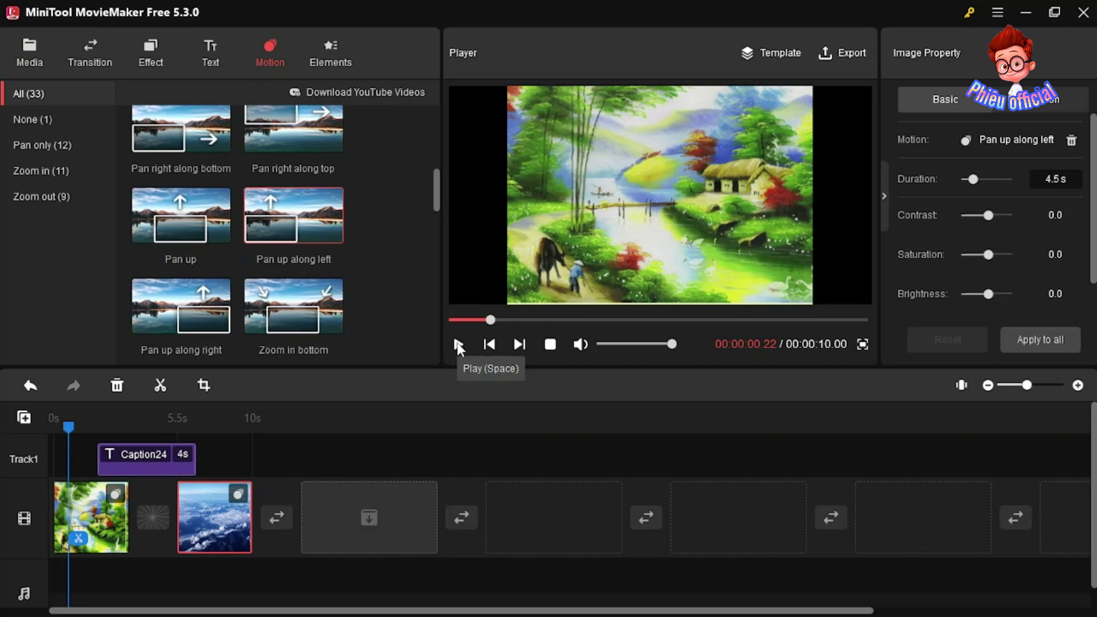
left_click(457, 343)
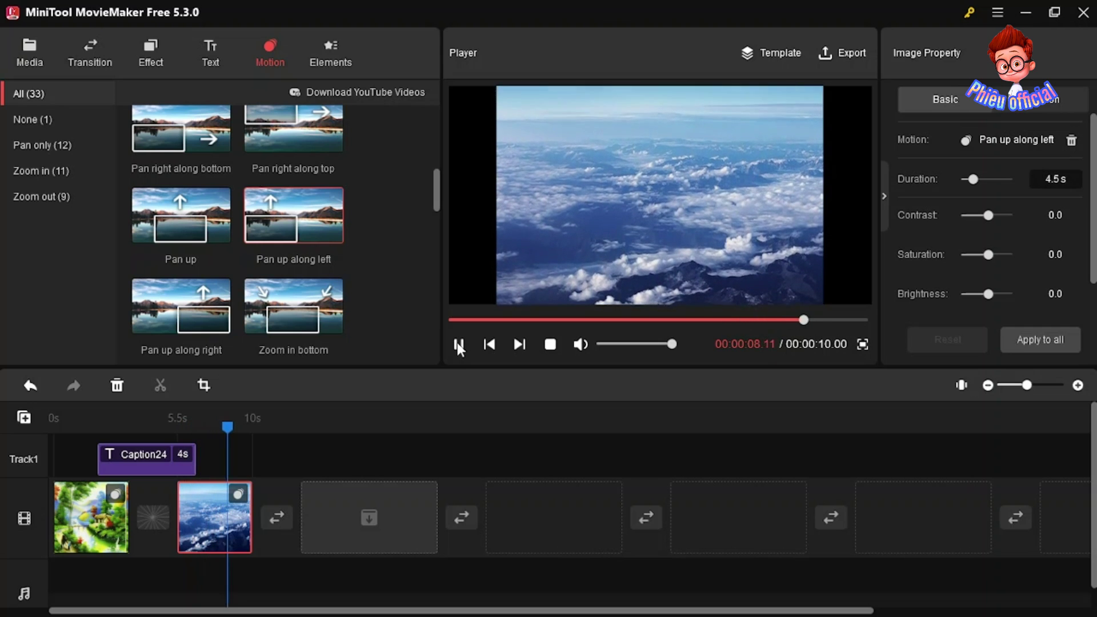
left_click(458, 344)
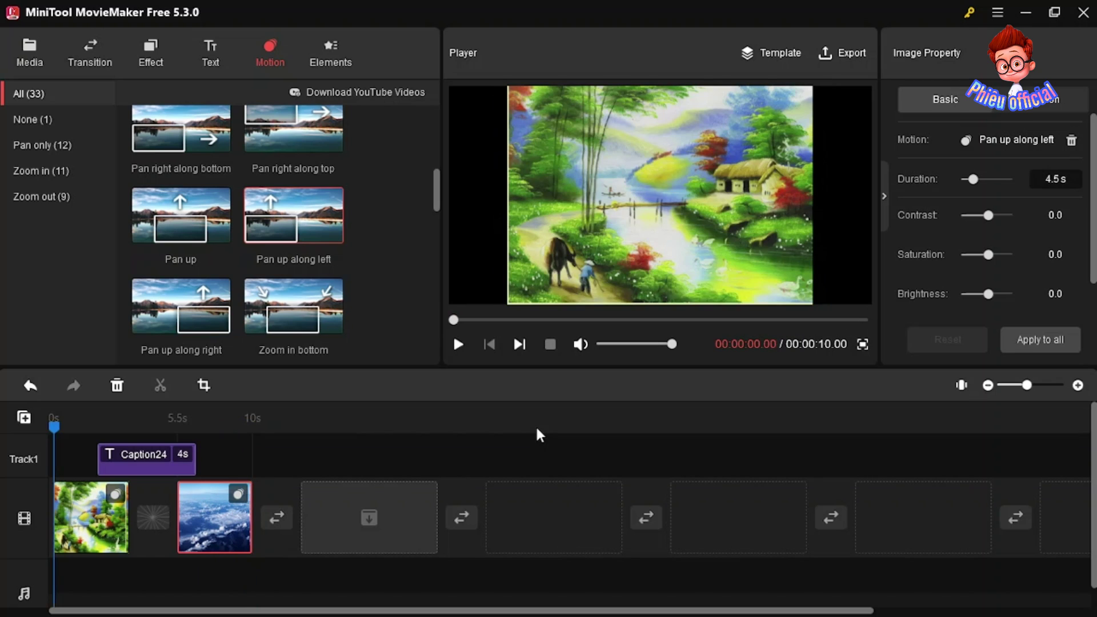
Download the Fireworks 3 element, place it on Track1 just after the caption clip, and preview the sequence.
left_click(330, 55)
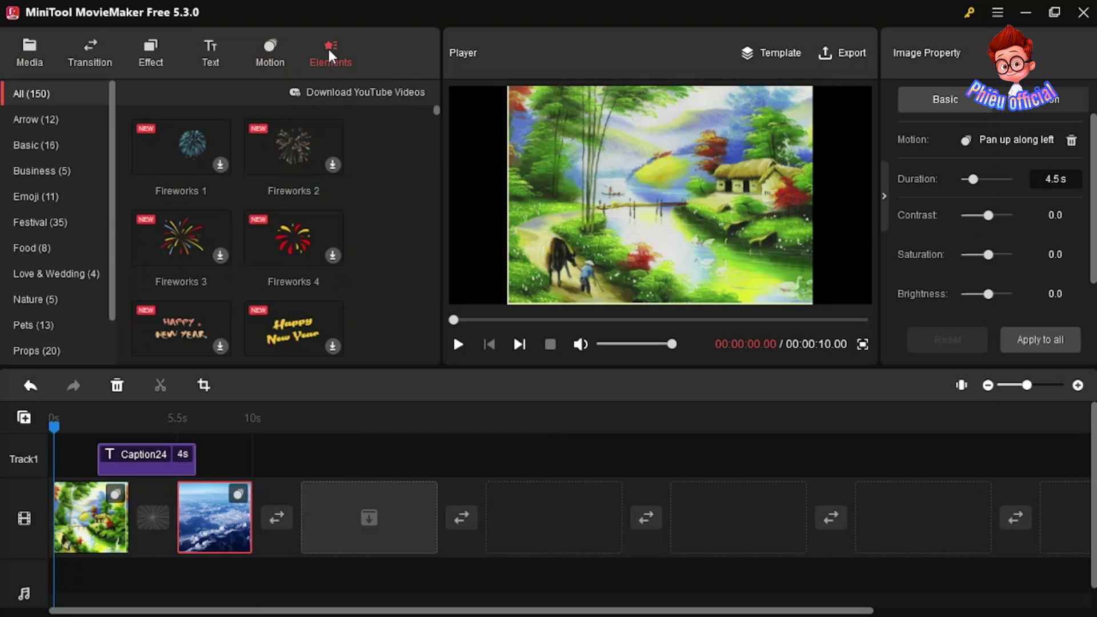
scroll(269, 256, "down", 5)
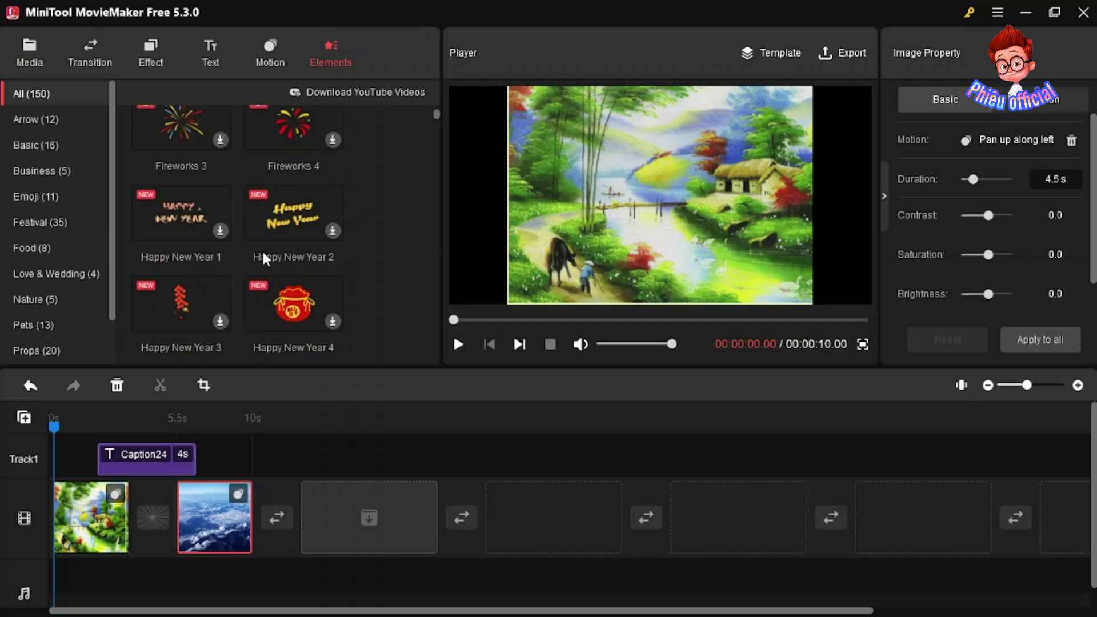
scroll(282, 258, "down", 2)
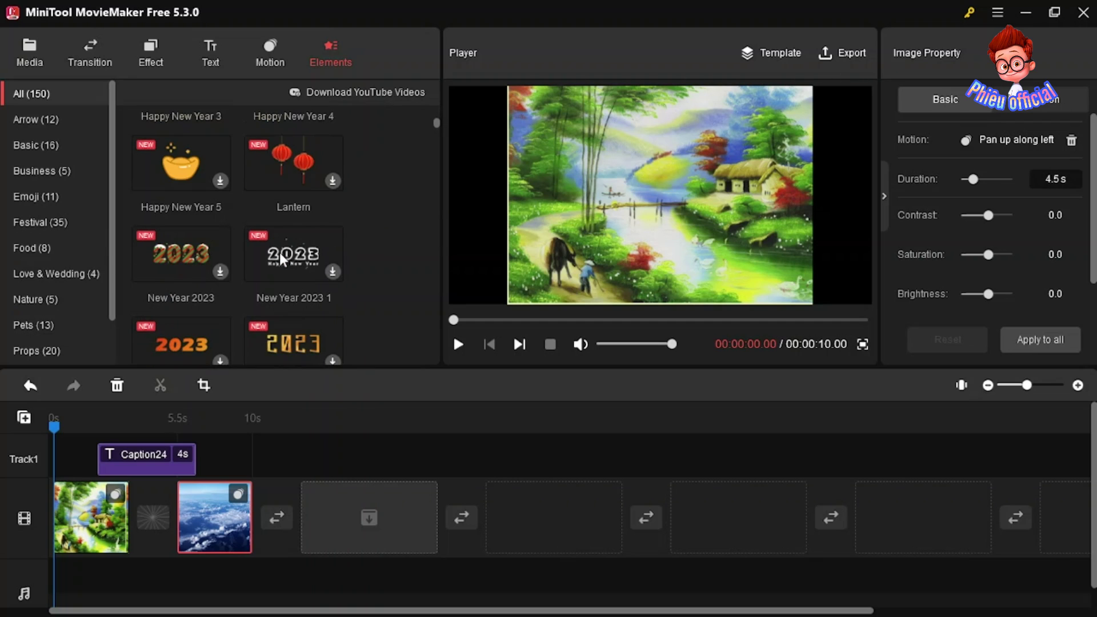
scroll(283, 254, "up", 5)
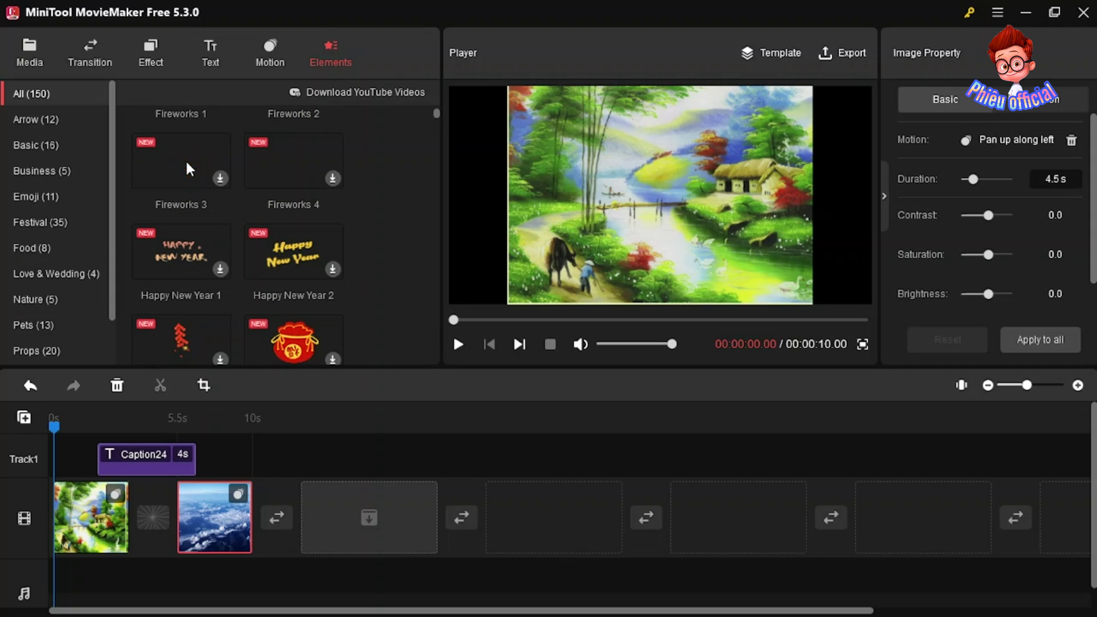
left_click(220, 178)
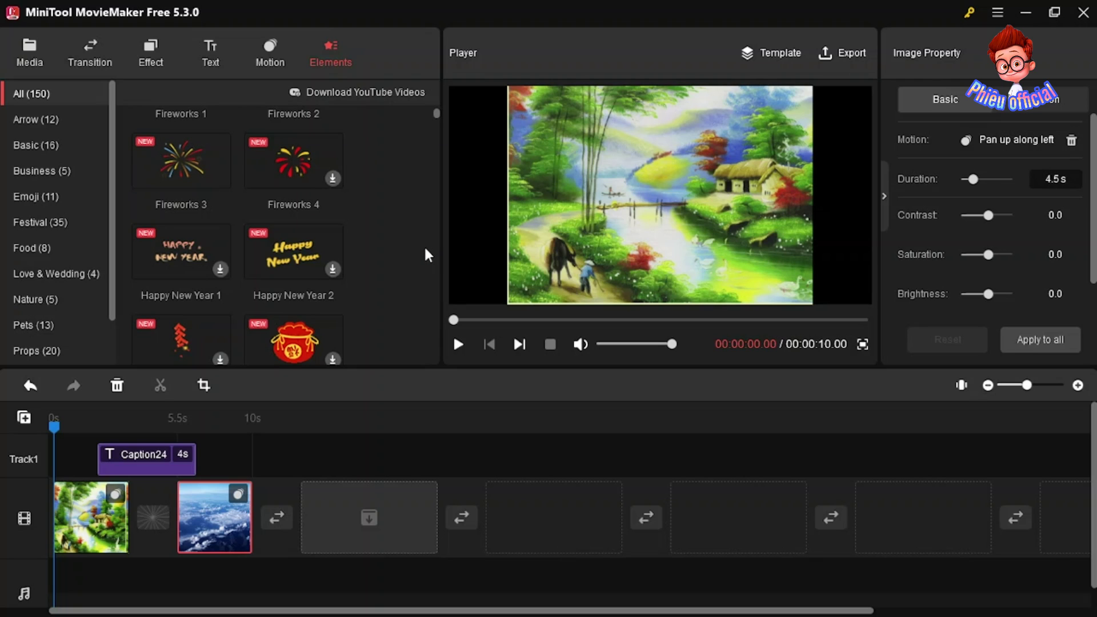
mouse_move(218, 174)
left_click_drag(186, 170, 200, 435)
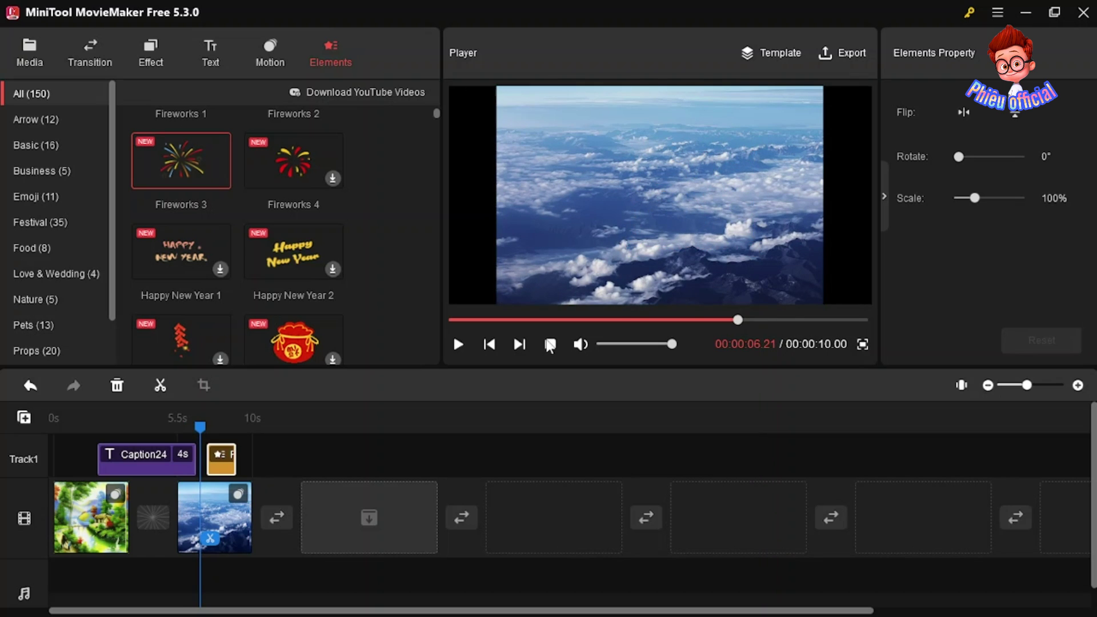
left_click(457, 344)
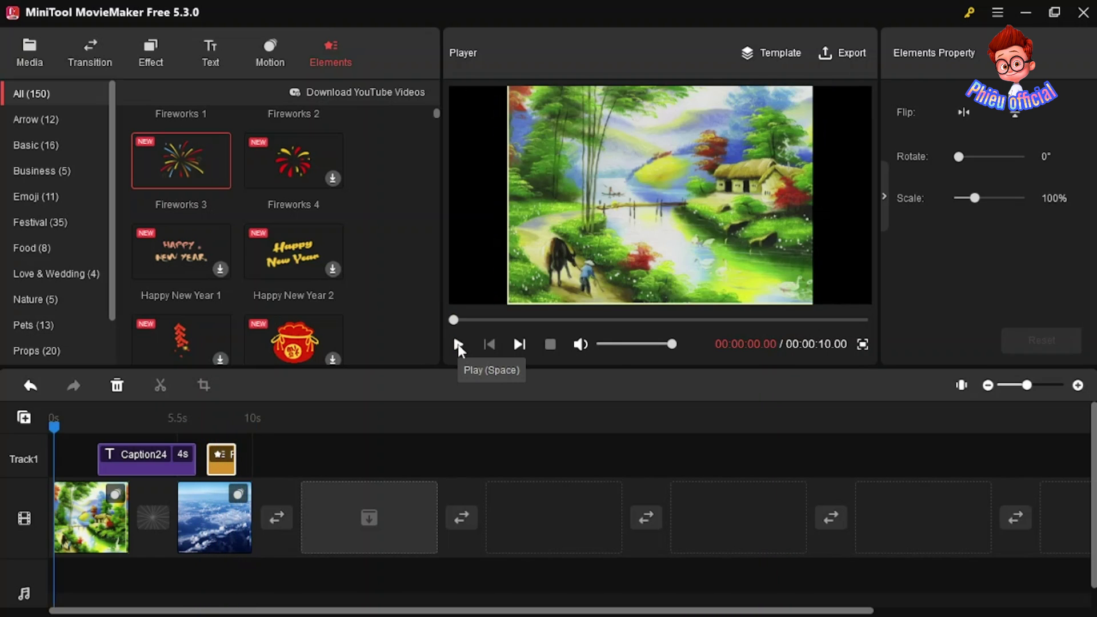
Download the Head Down music track and add it to the audio track from the start of the video.
scroll(308, 336, "up", 1)
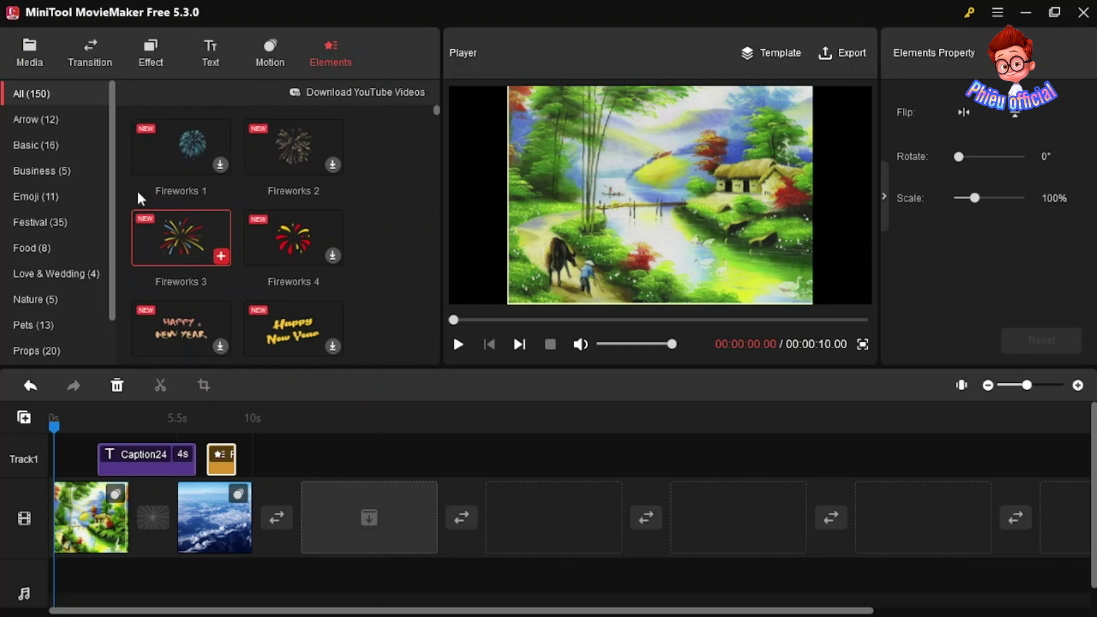
left_click(27, 53)
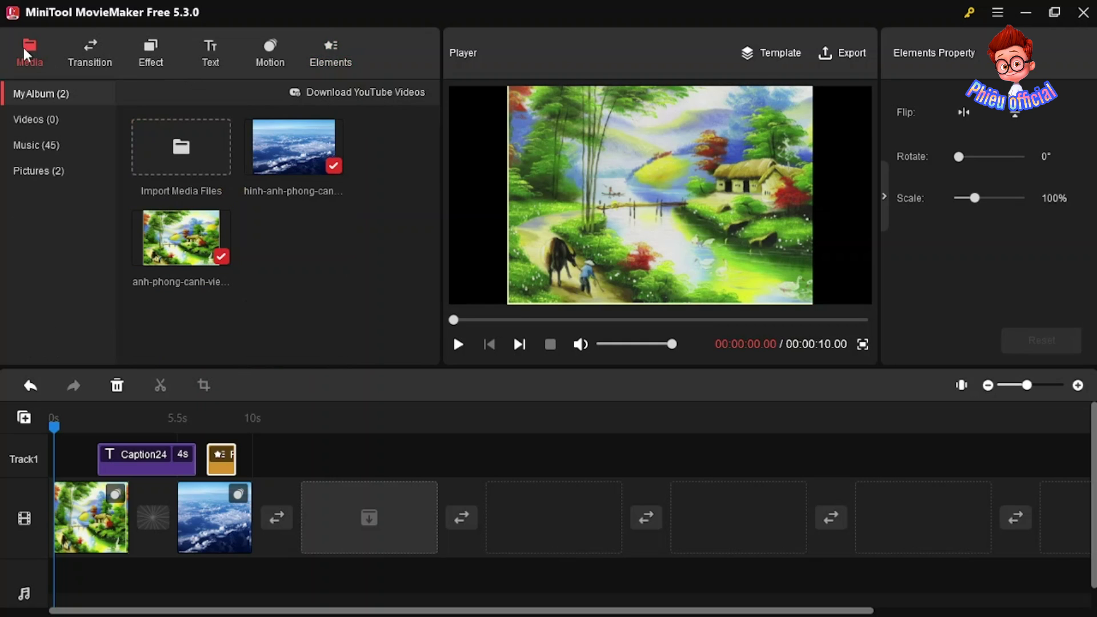
left_click(35, 148)
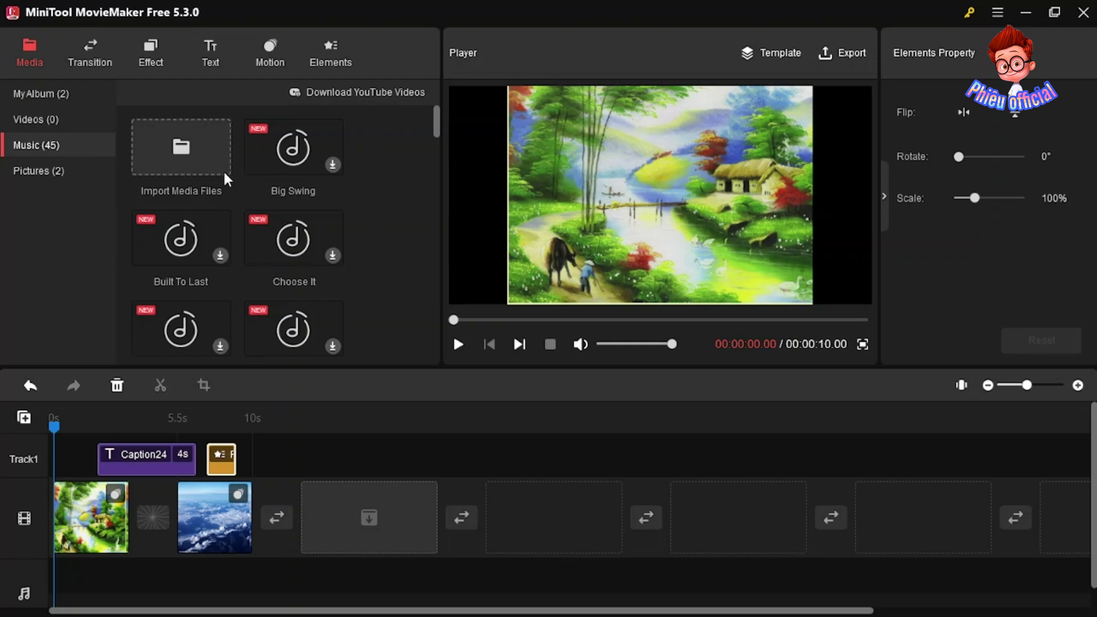
scroll(246, 252, "down", 3)
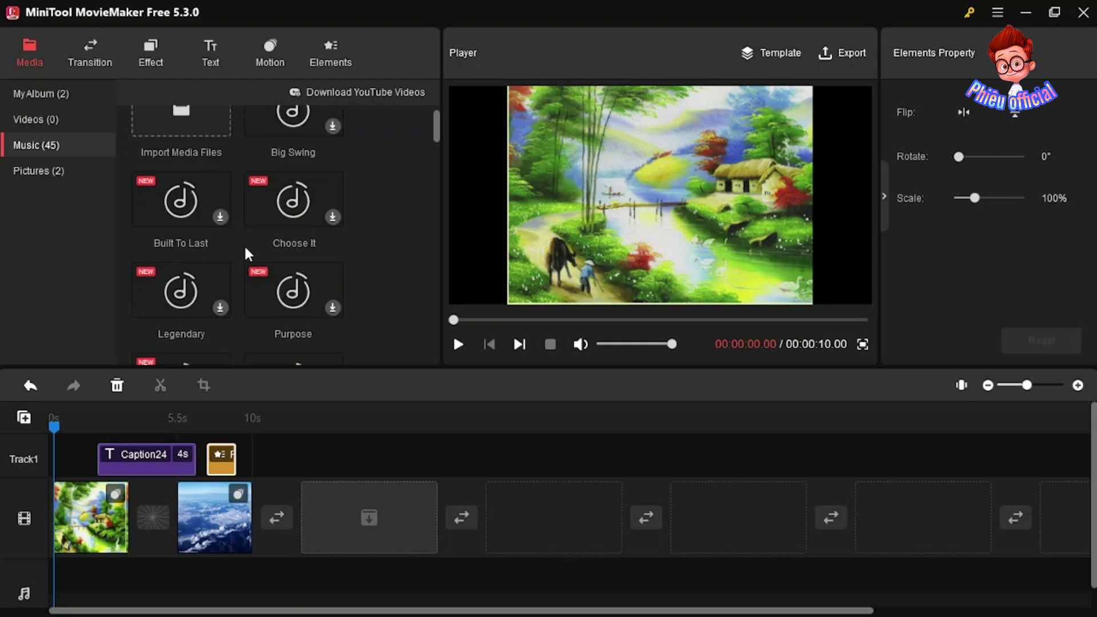
scroll(244, 260, "up", 1)
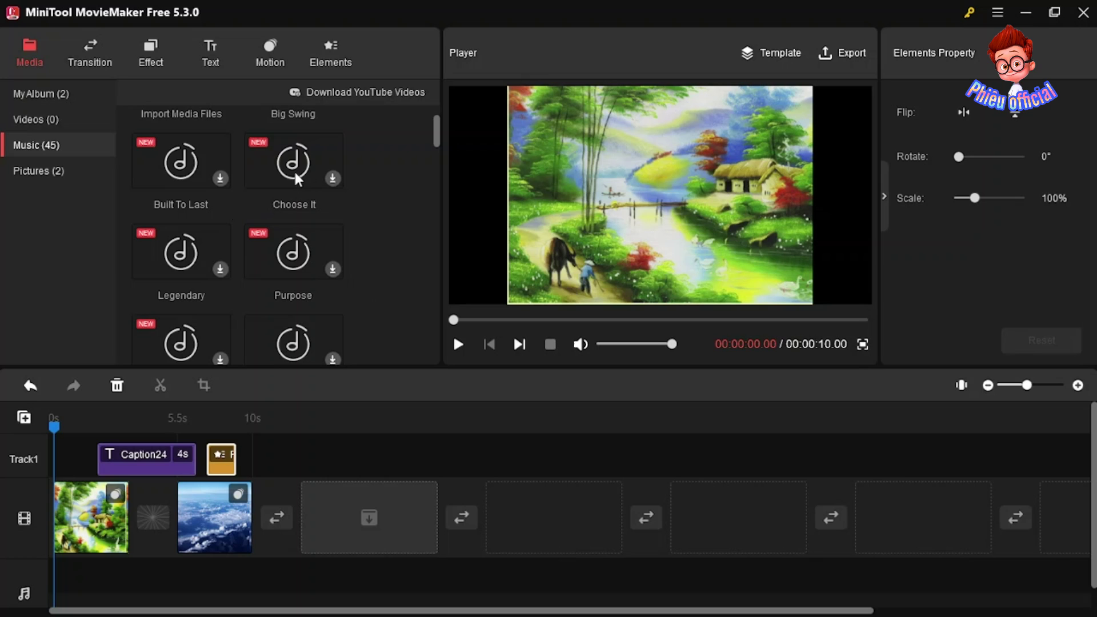
scroll(309, 275, "down", 5)
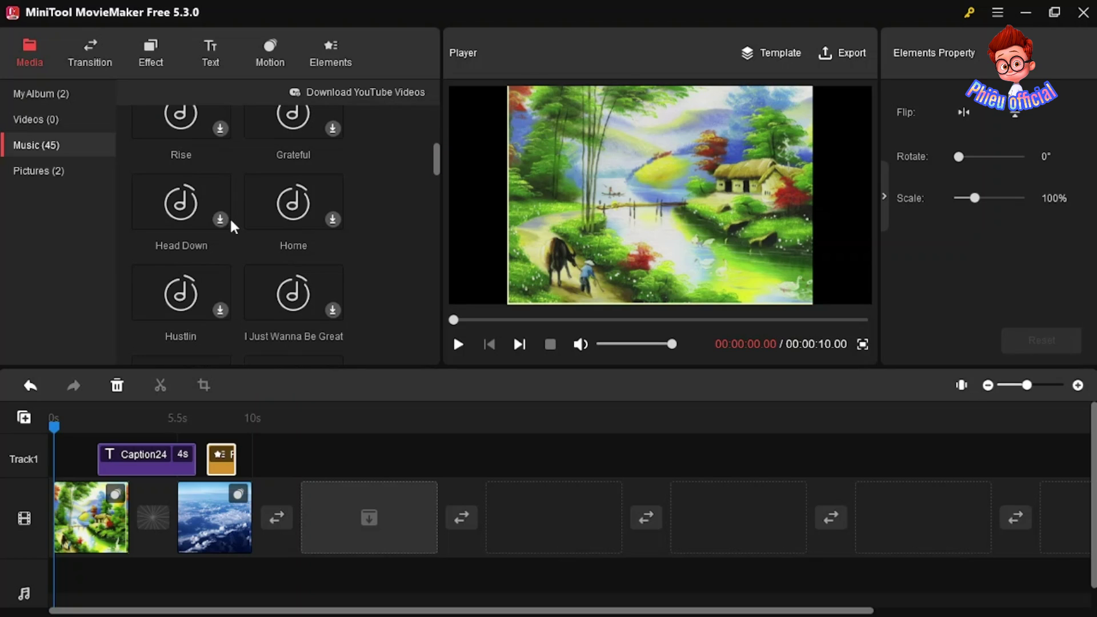
left_click(219, 221)
mouse_move(174, 211)
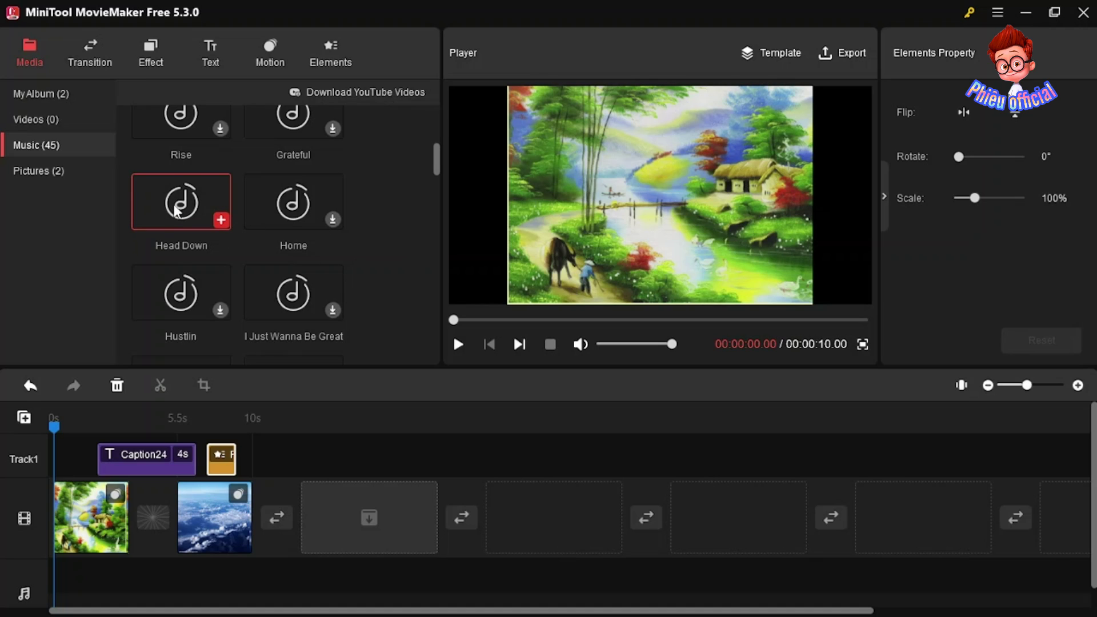
left_click_drag(177, 212, 80, 564)
left_click(222, 220)
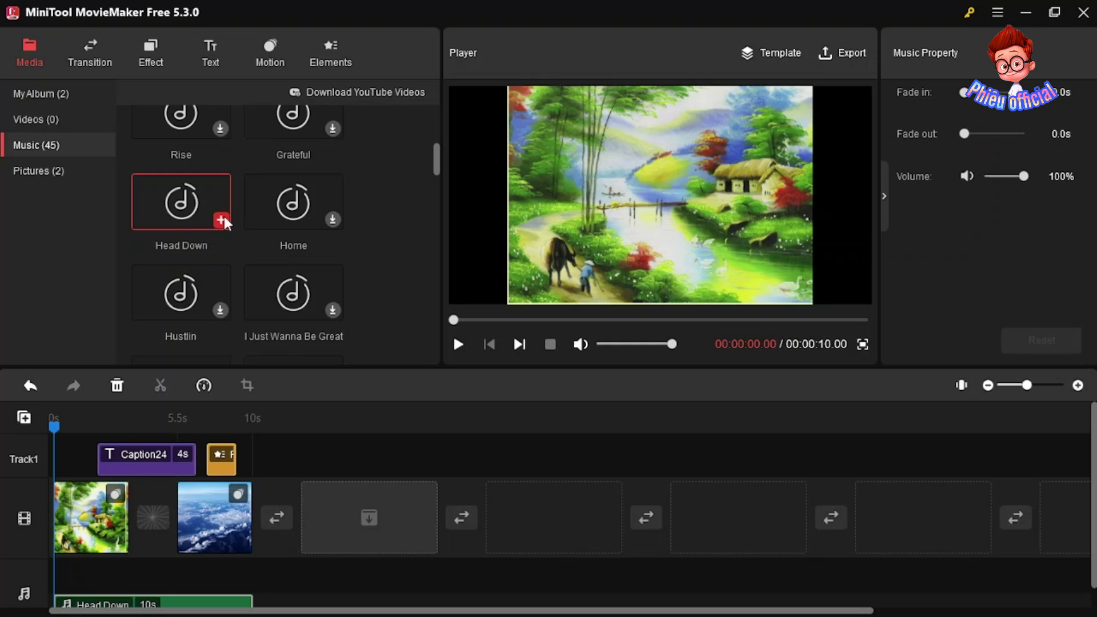
Play the whole sequence to check the Head Down music together with the pictures, caption and fireworks.
scroll(532, 440, "down", 1)
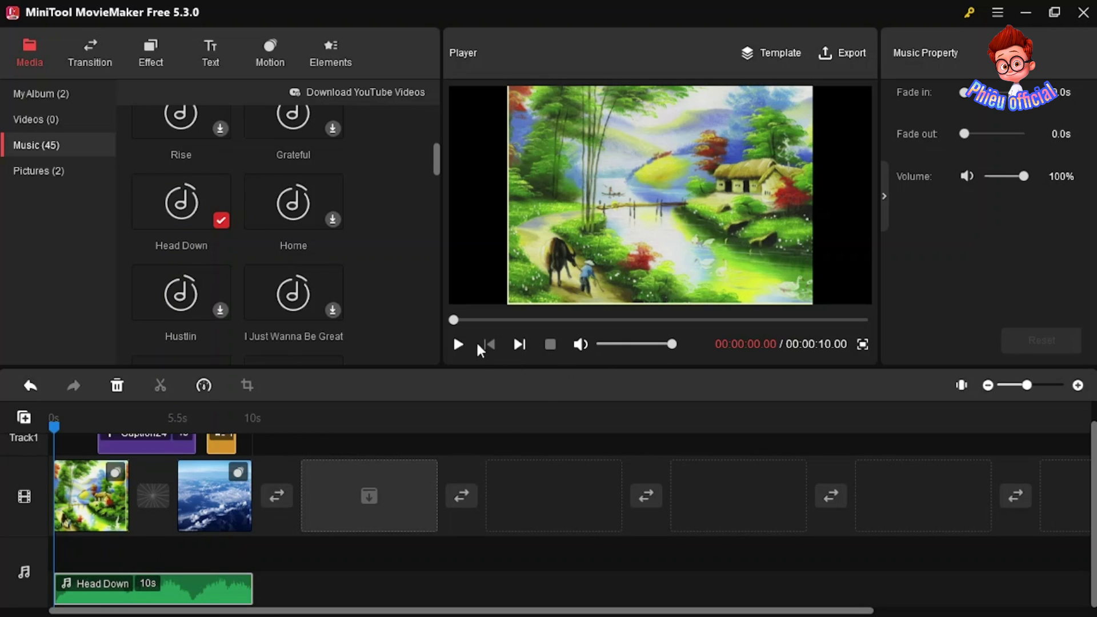
left_click(458, 344)
left_click(458, 344)
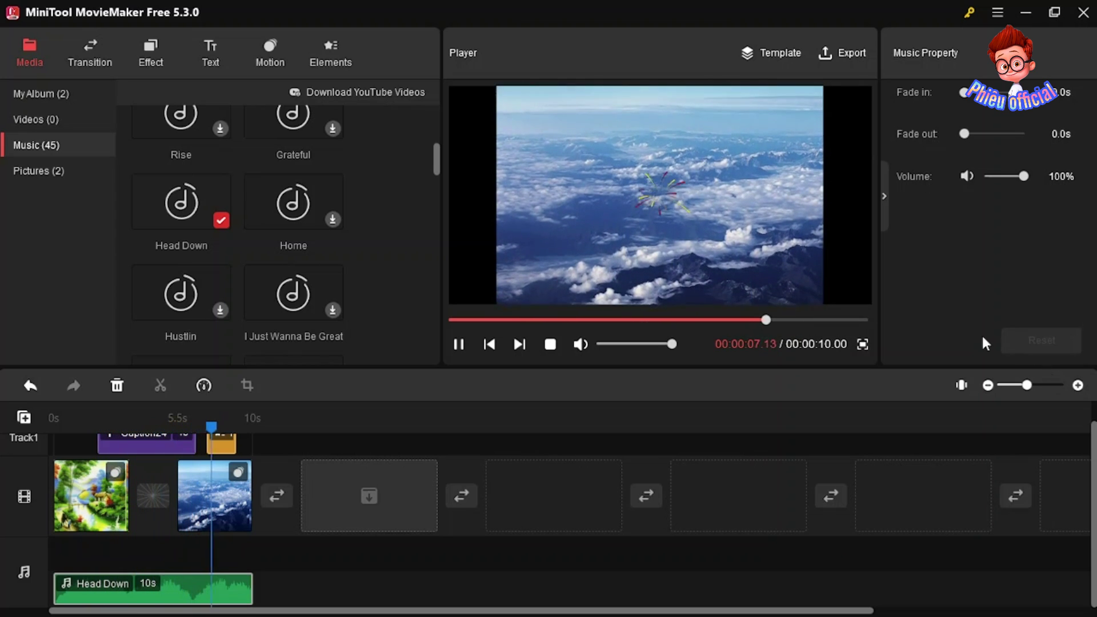
left_click(458, 344)
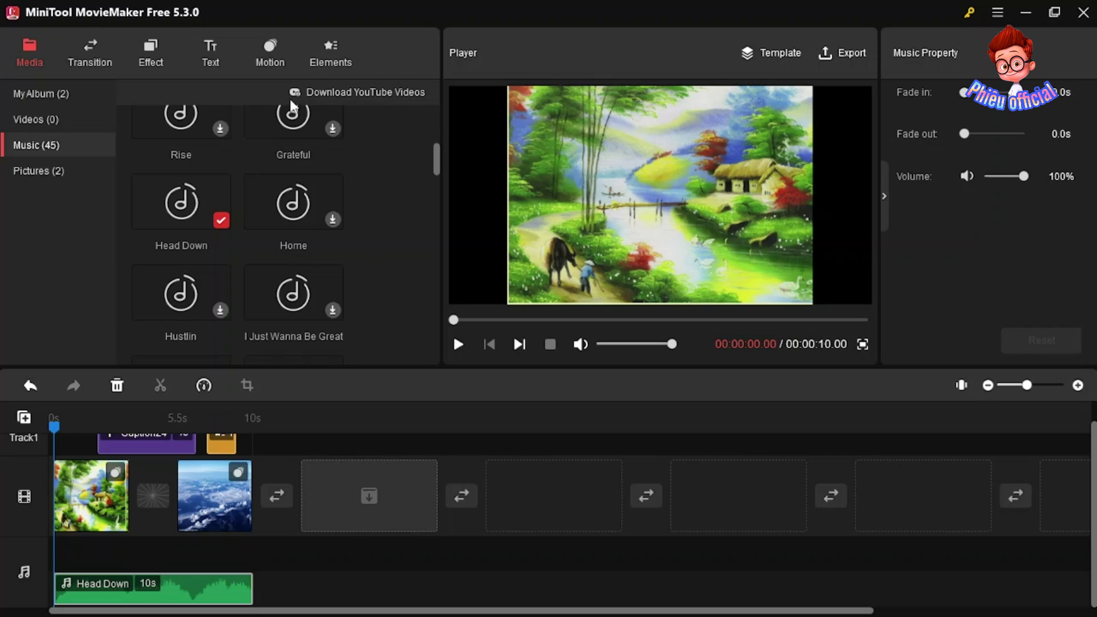
Start exporting the movie with the name "test phần mềm" and the MP4 format.
left_click(838, 56)
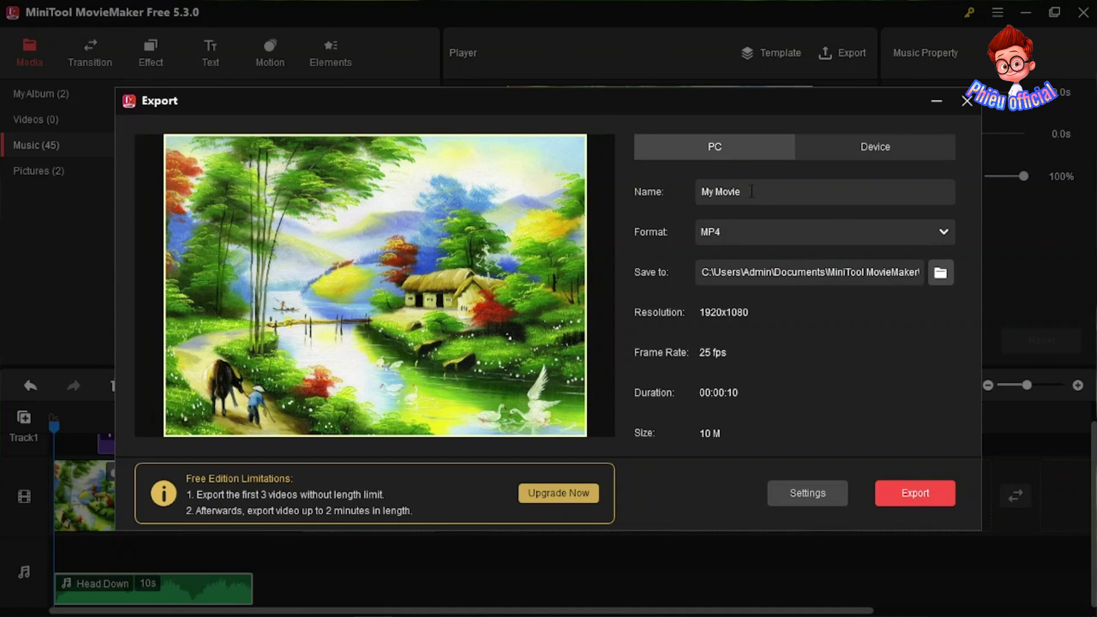
left_click_drag(750, 192, 690, 186)
key("BackSpace")
left_click(948, 234)
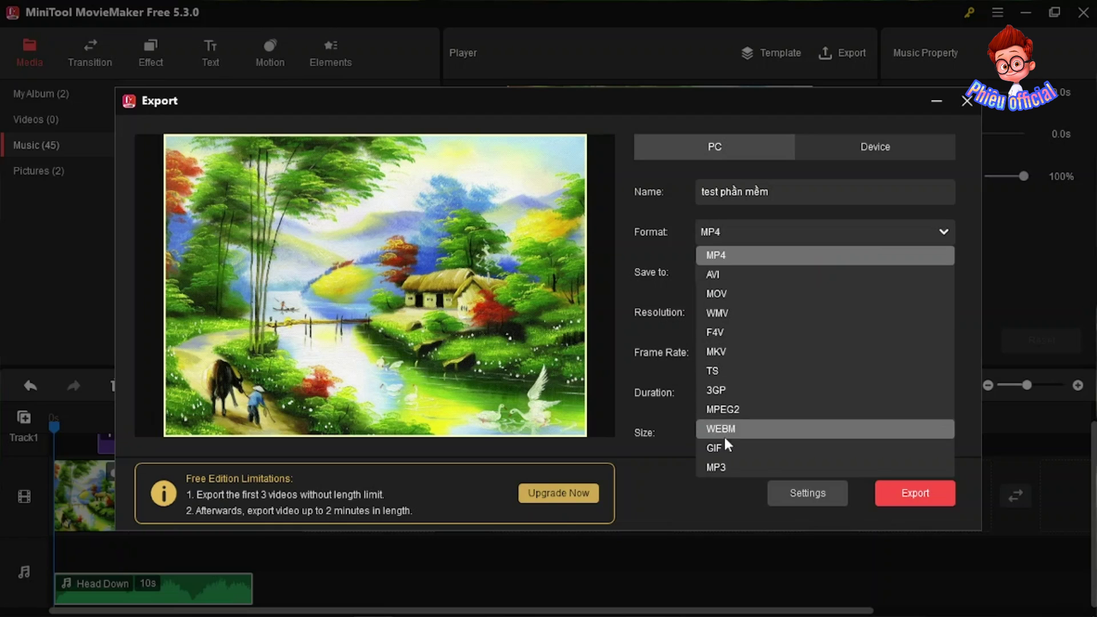
left_click(721, 257)
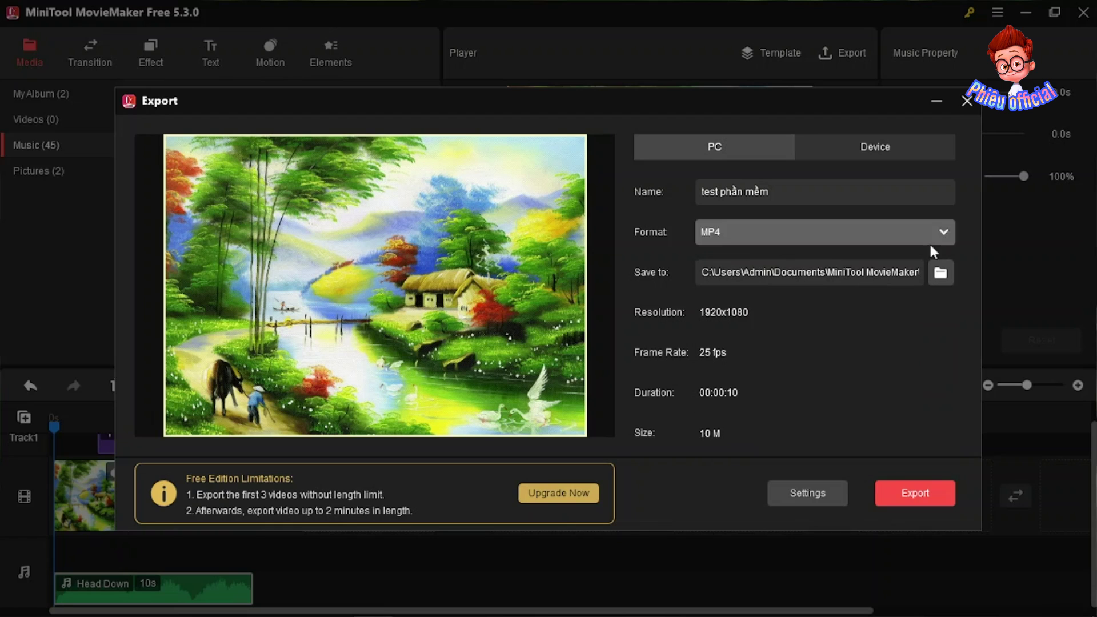
Set the export's save location to the "ảnh" folder on the Desktop.
left_click(947, 270)
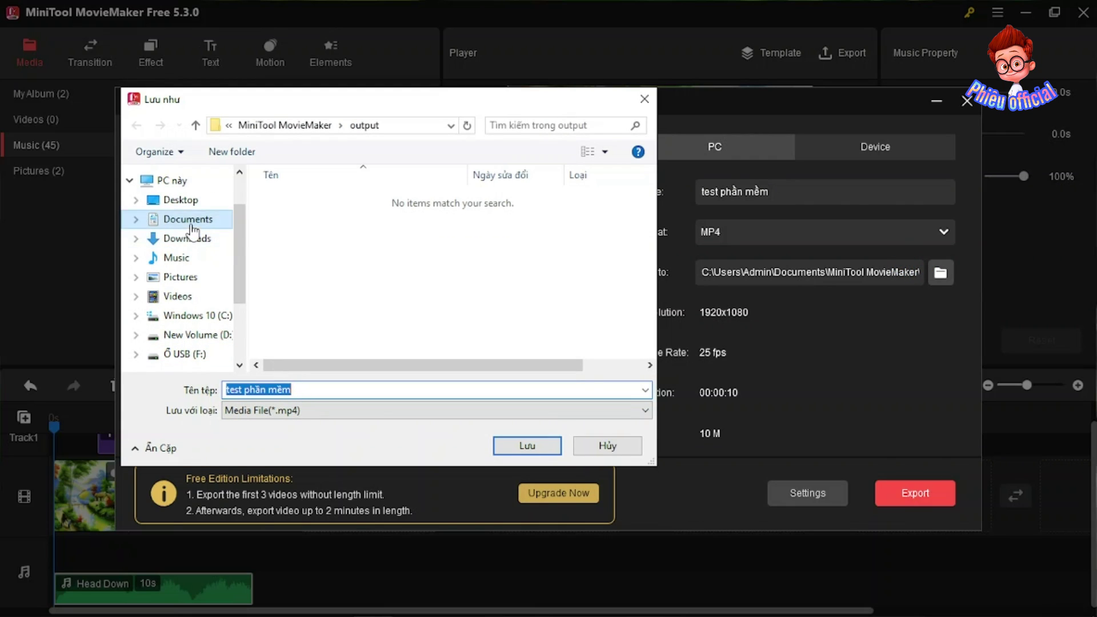
left_click(191, 201)
left_click(302, 228)
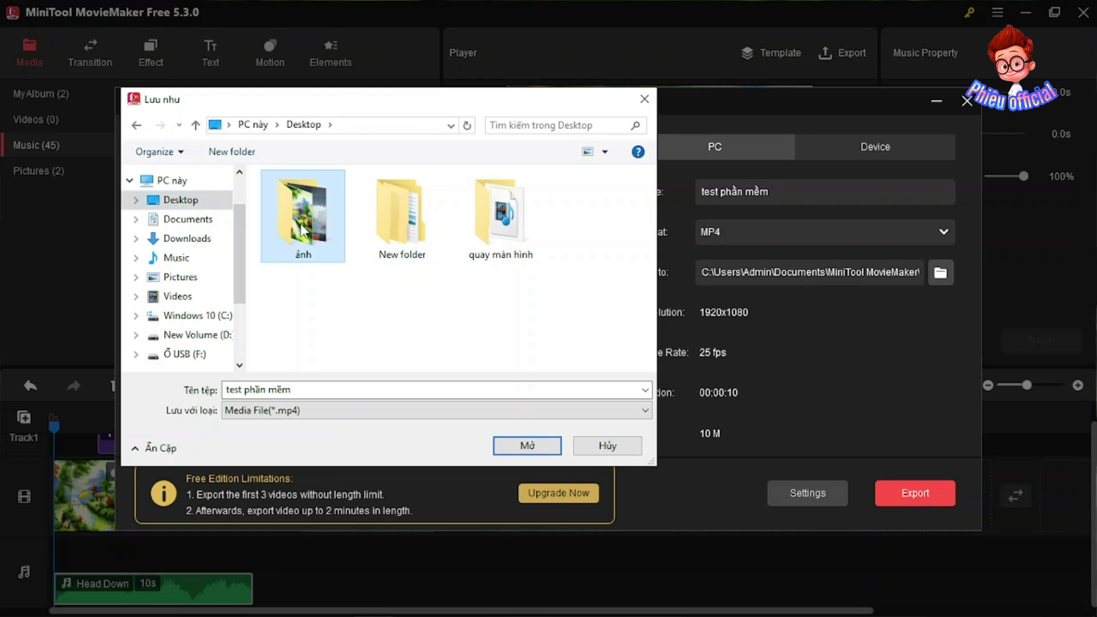
left_click(516, 447)
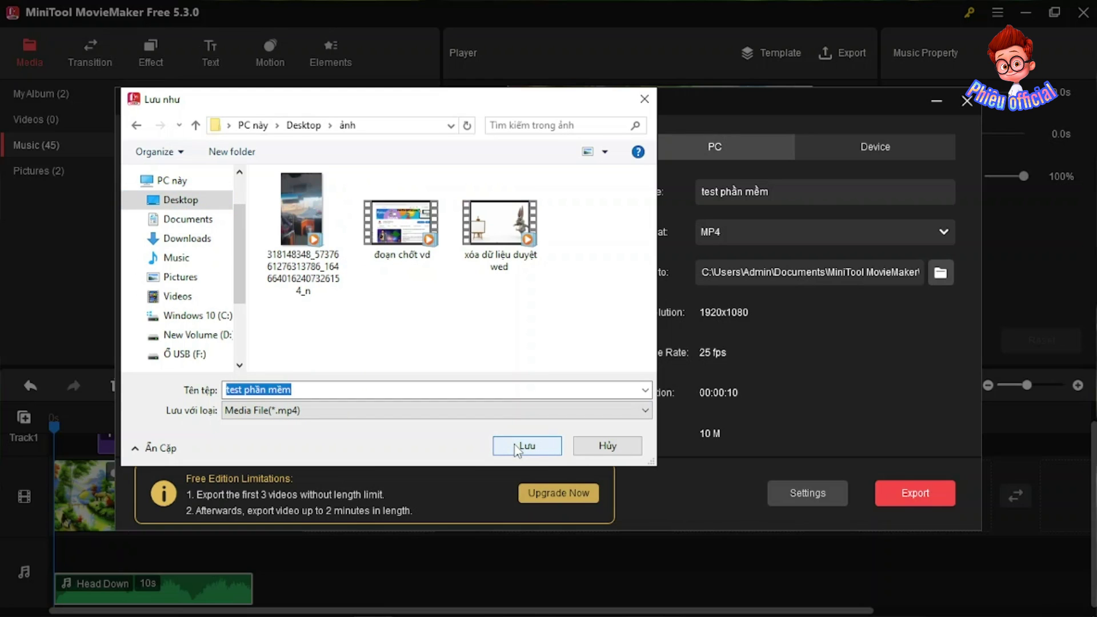
left_click(516, 447)
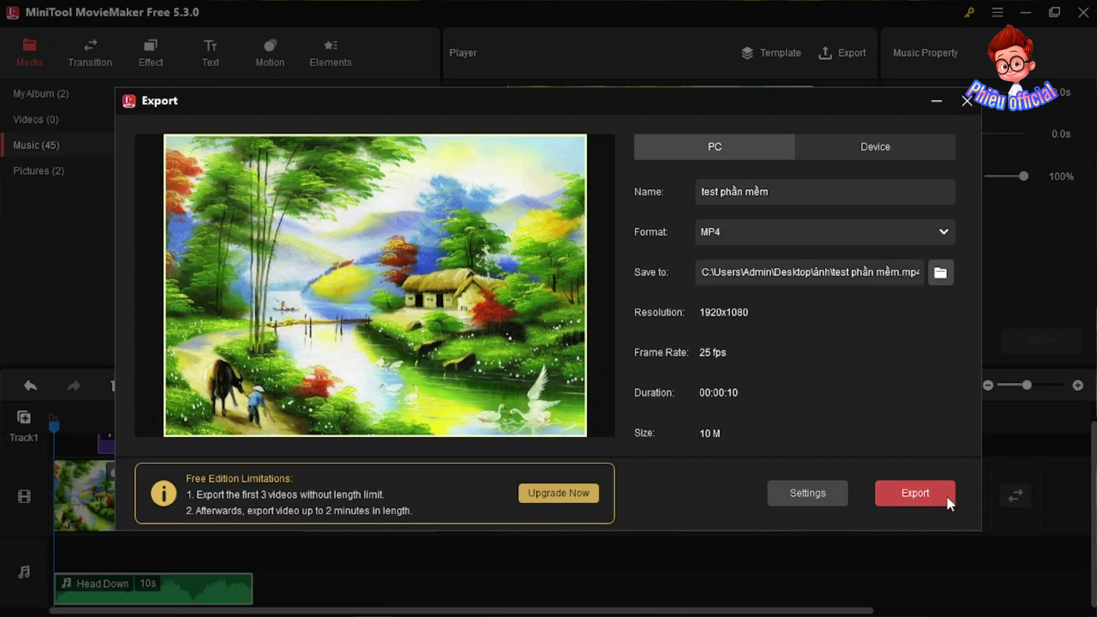
Compare the export settings for PC and Device, and look through the list of available device formats.
left_click(880, 151)
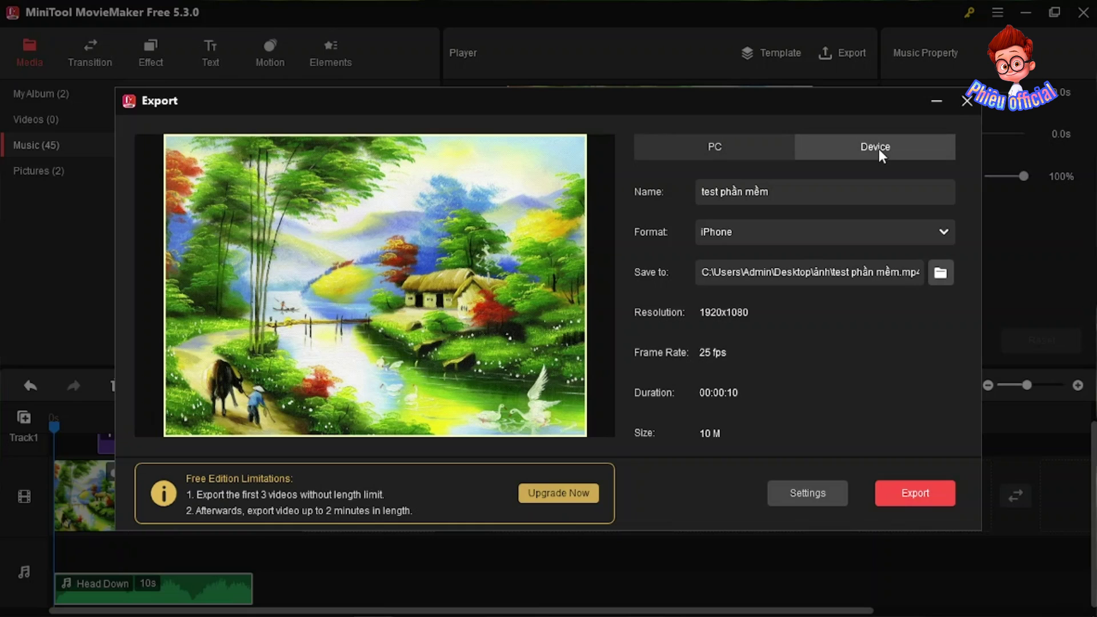
left_click(721, 147)
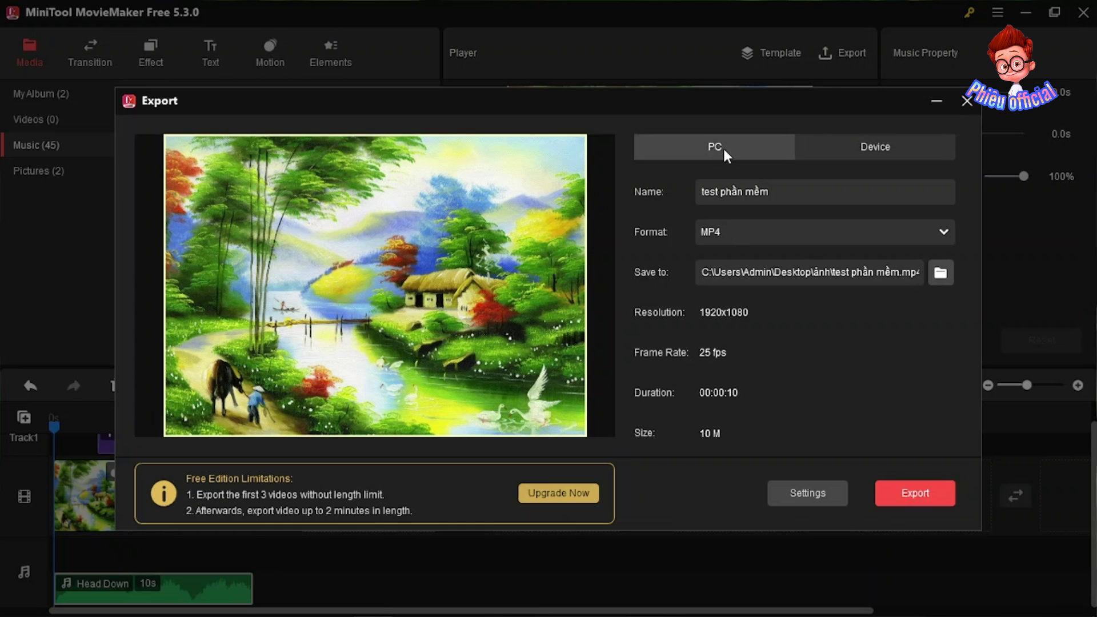
left_click(877, 155)
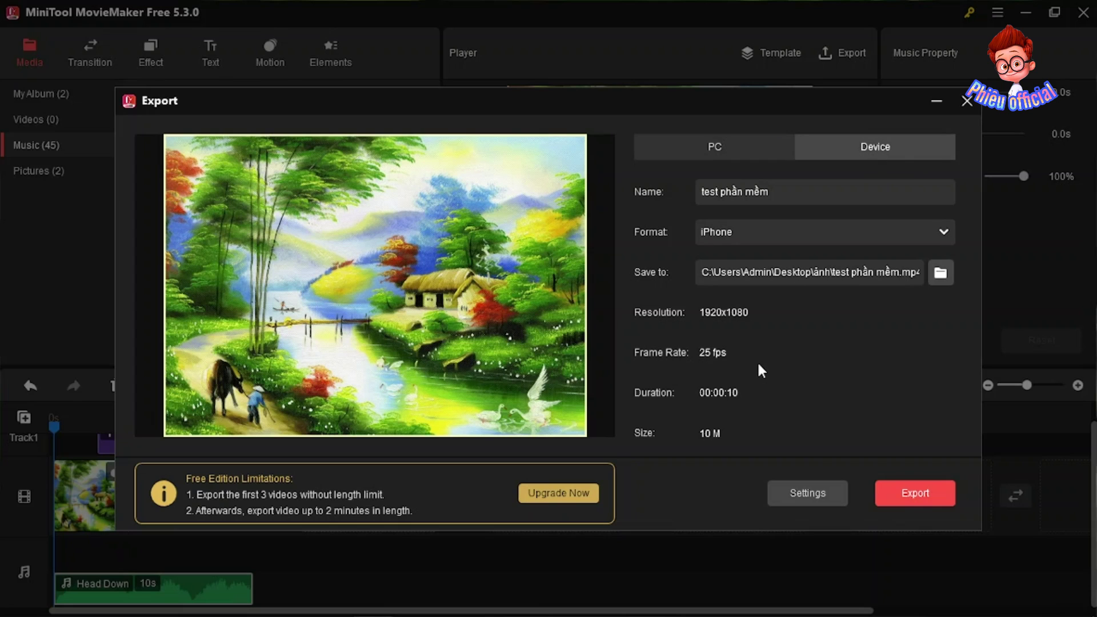
left_click(940, 233)
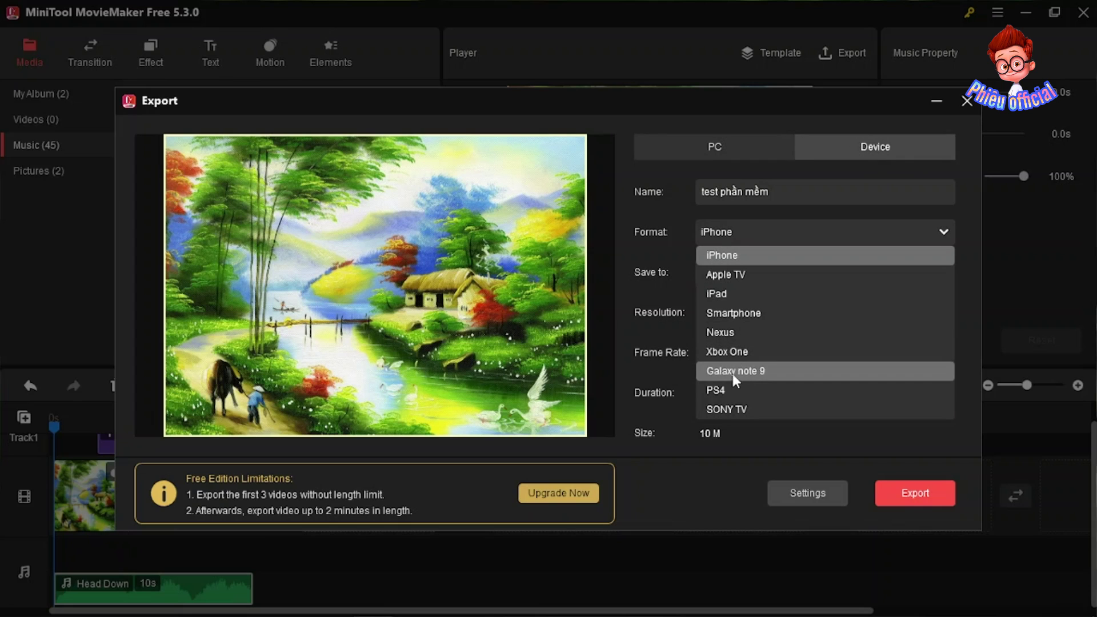
left_click(707, 142)
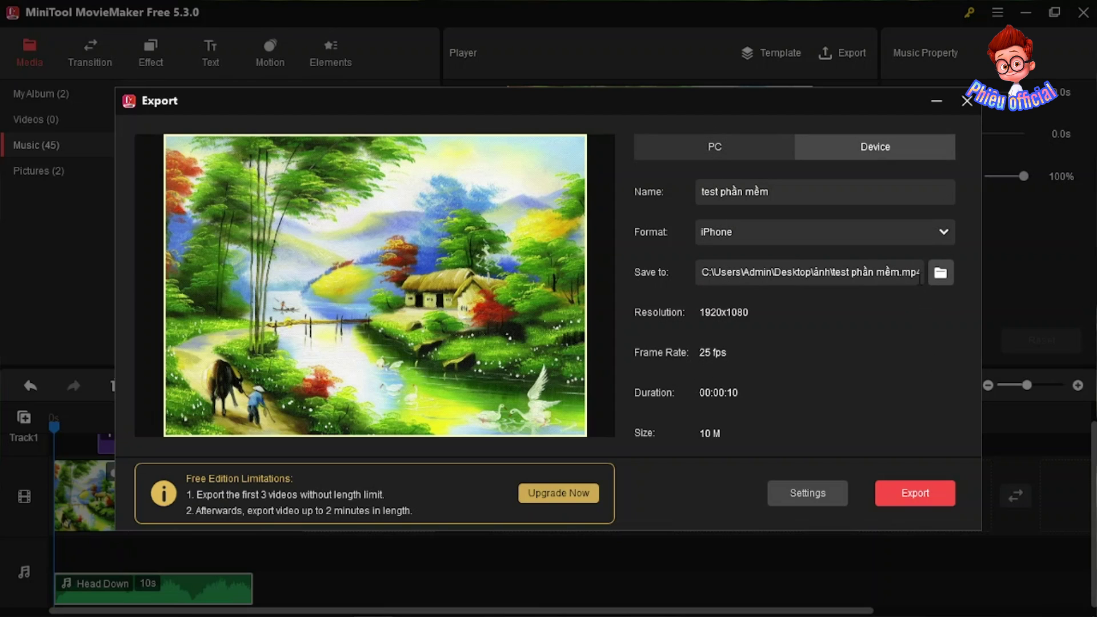
Export the "test phần mềm" movie and open the folder that contains the finished file.
left_click(907, 488)
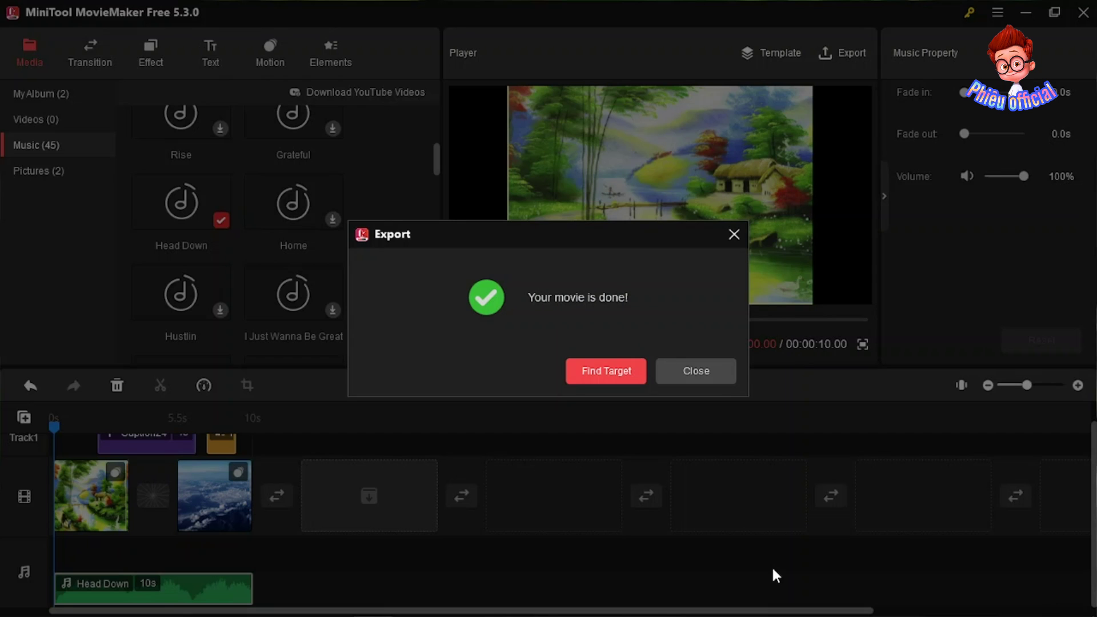
left_click(605, 369)
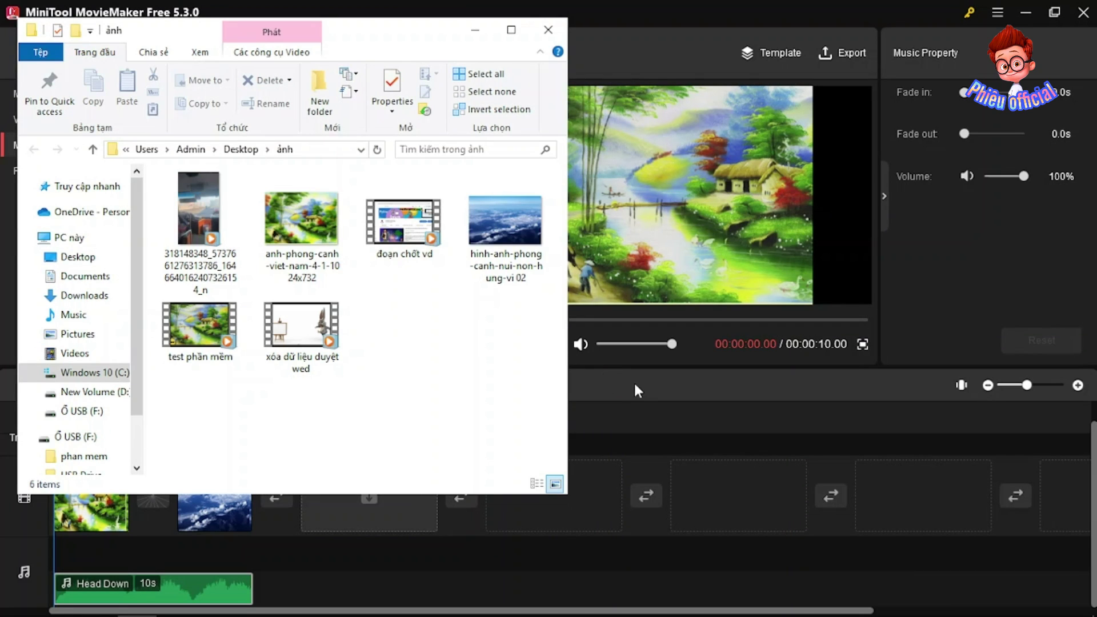
Play the exported "test phần mềm" video from the "ảnh" folder in the media player, and replay it from the start.
left_click(201, 325)
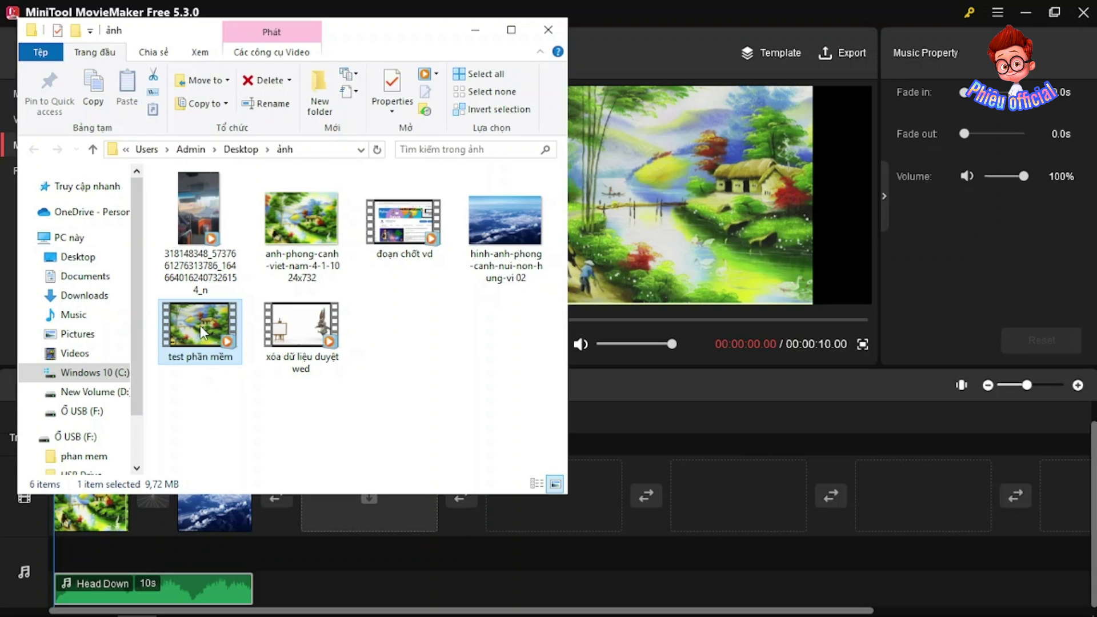
double_click(200, 324)
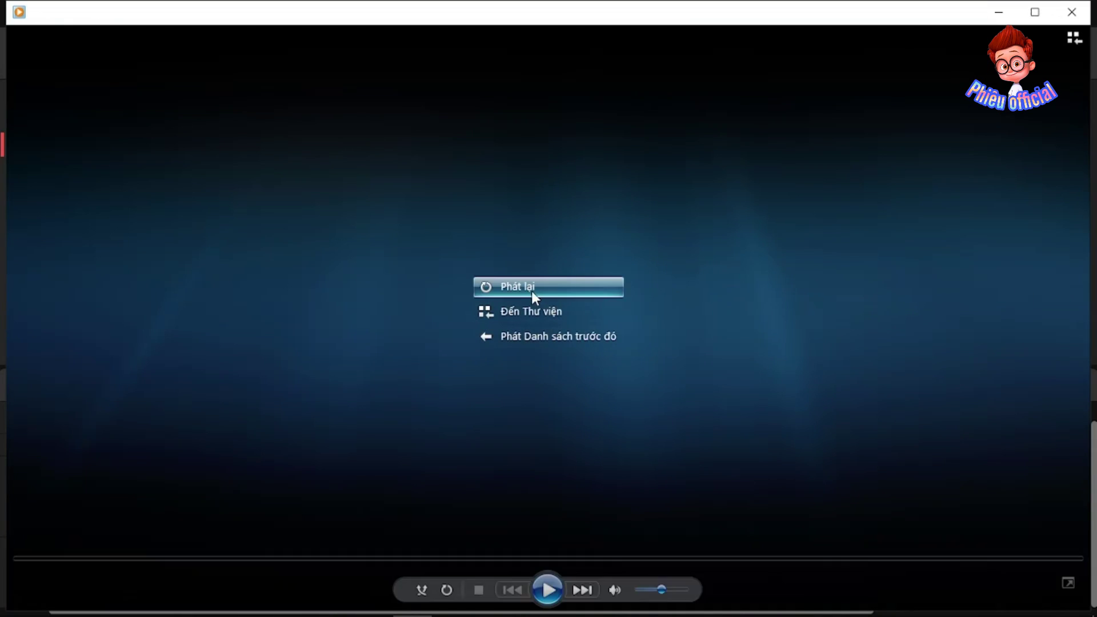
left_click(533, 289)
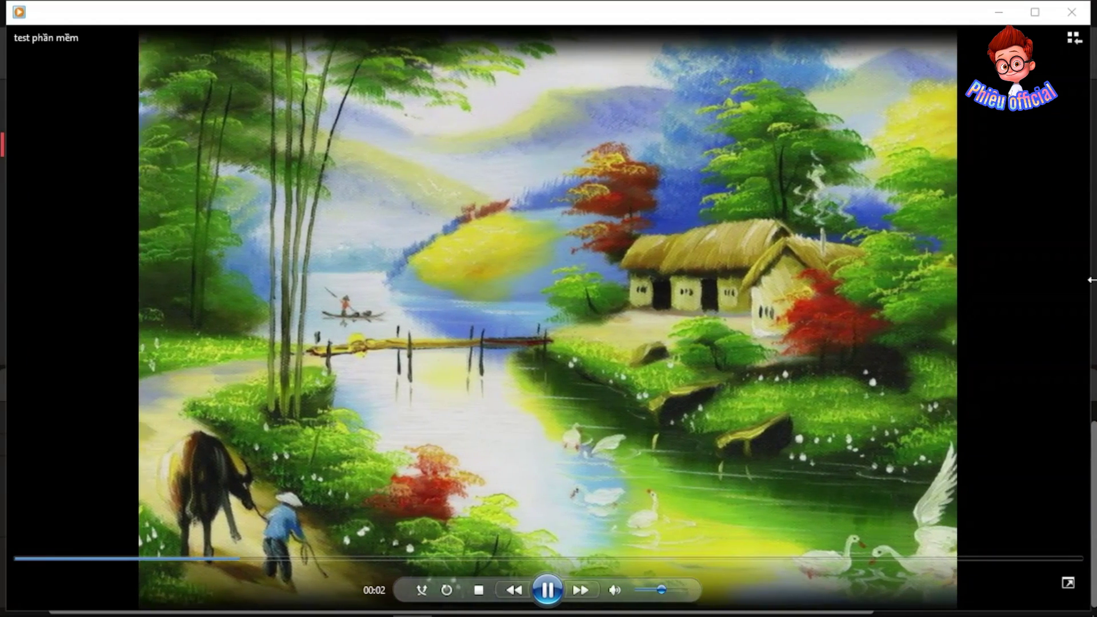